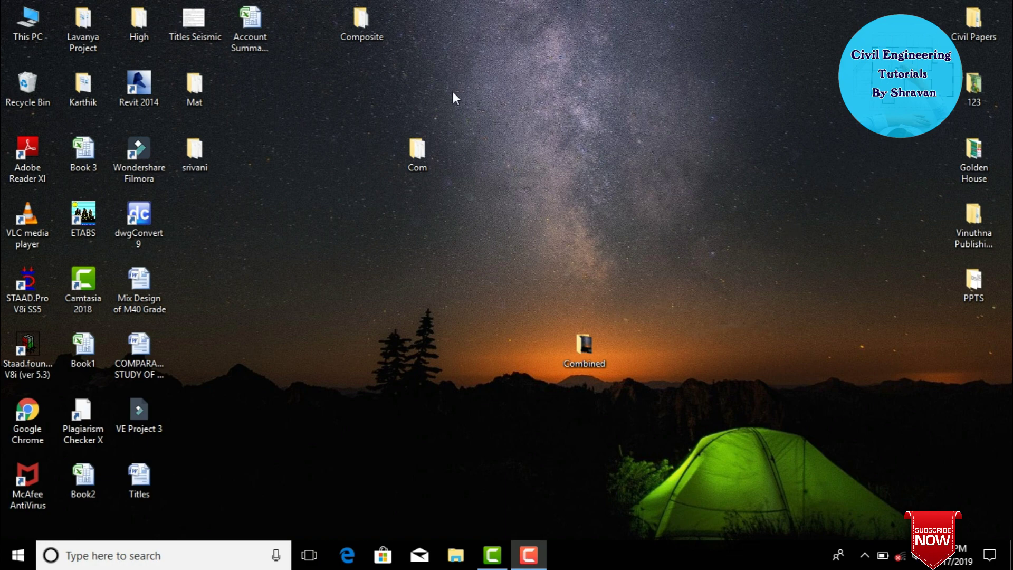
- Open the Comb STAAD Space Frame model from the desktop Com folder in STAAD.Pro
{"action": "double_click", "coordinate": [425, 148]}
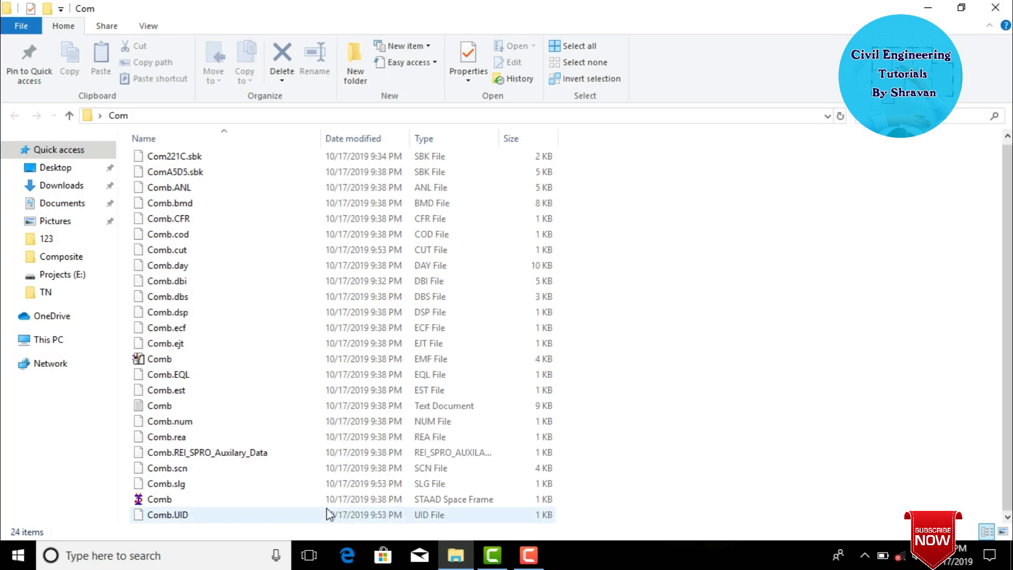
{"action": "double_click", "coordinate": [186, 500]}
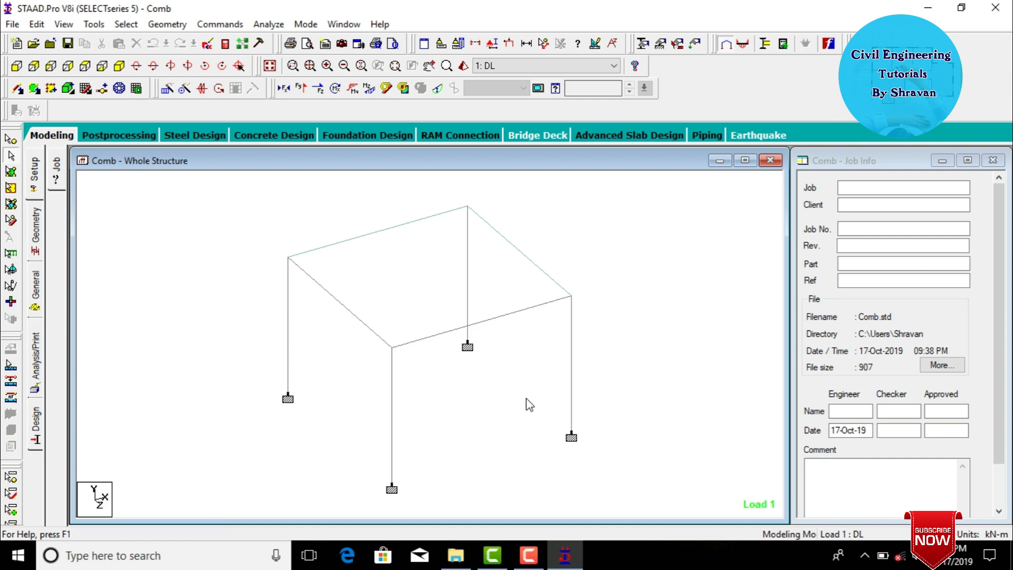
{"action": "left_click", "coordinate": [34, 288]}
{"action": "left_click", "coordinate": [809, 274]}
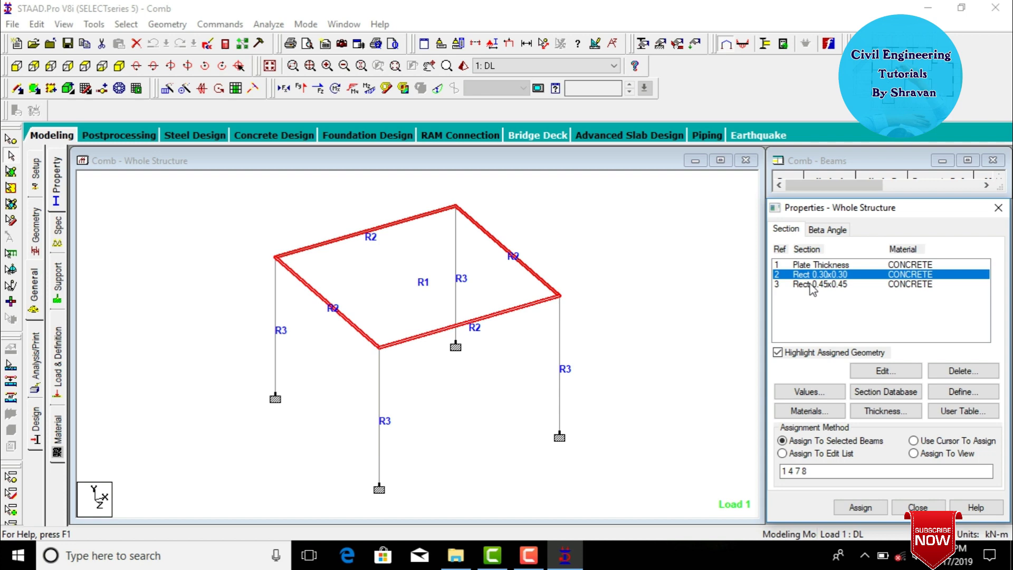
{"action": "left_click", "coordinate": [813, 285]}
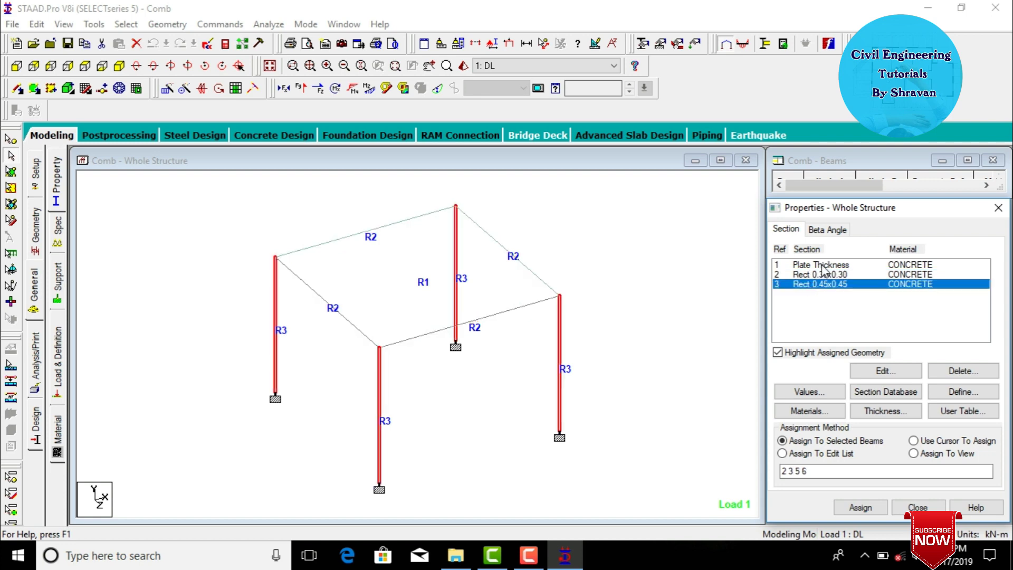
{"action": "left_click", "coordinate": [820, 265]}
{"action": "left_click", "coordinate": [716, 379]}
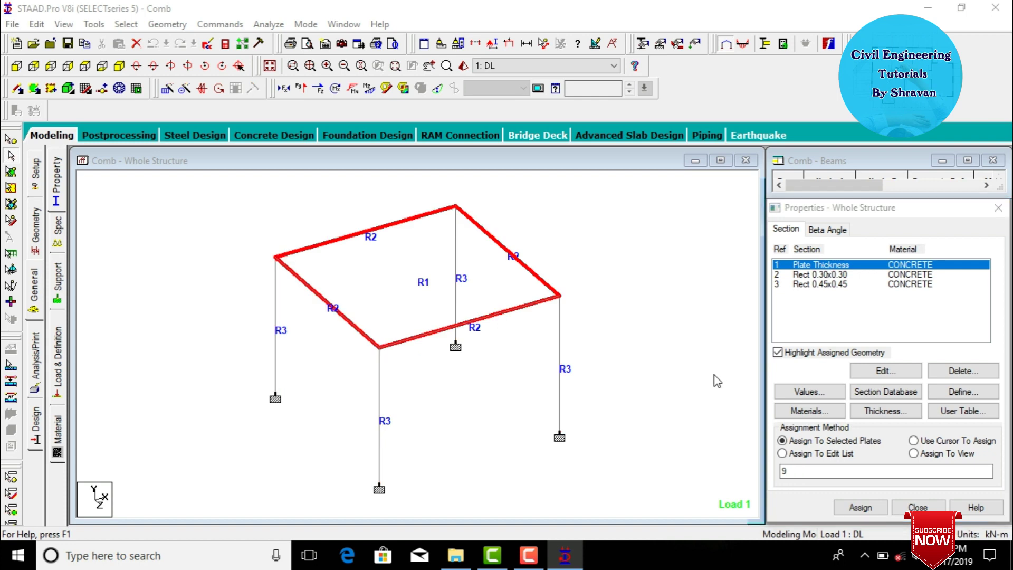
{"action": "left_click", "coordinate": [60, 368]}
{"action": "left_click", "coordinate": [775, 185]}
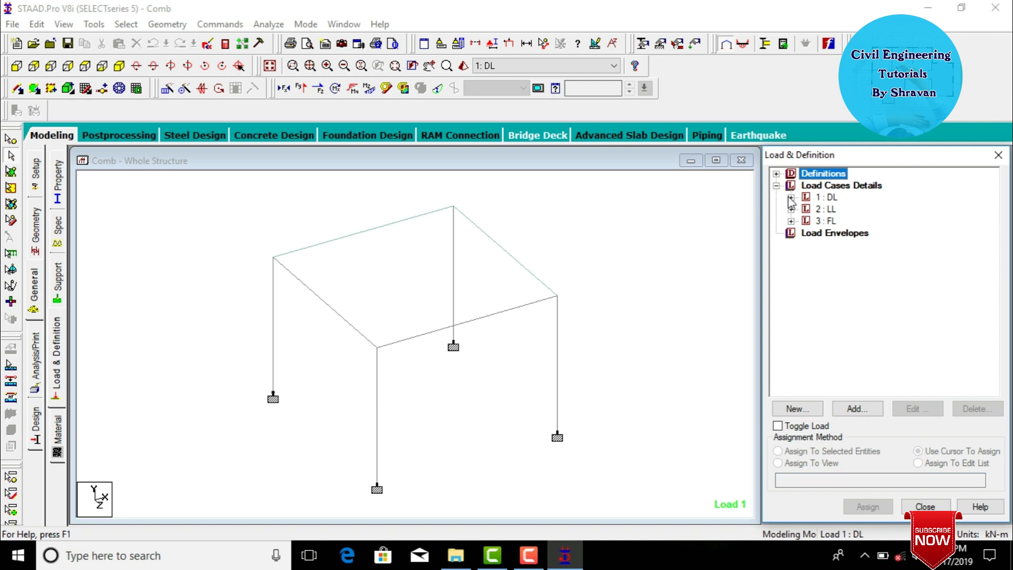
{"action": "left_click", "coordinate": [791, 197]}
{"action": "left_click", "coordinate": [820, 210]}
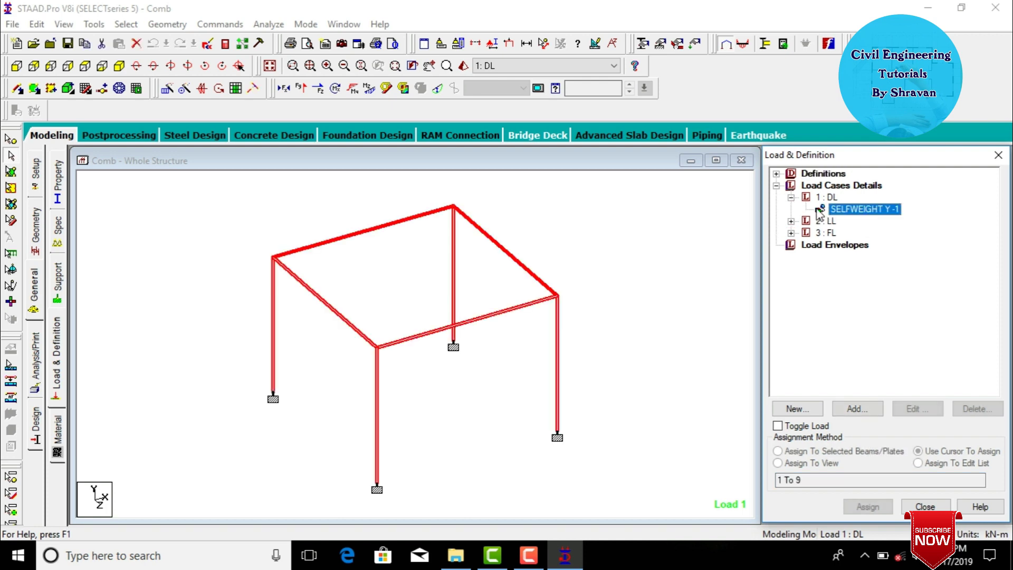
{"action": "left_click", "coordinate": [790, 221]}
{"action": "left_click", "coordinate": [791, 245]}
{"action": "left_click", "coordinate": [849, 257]}
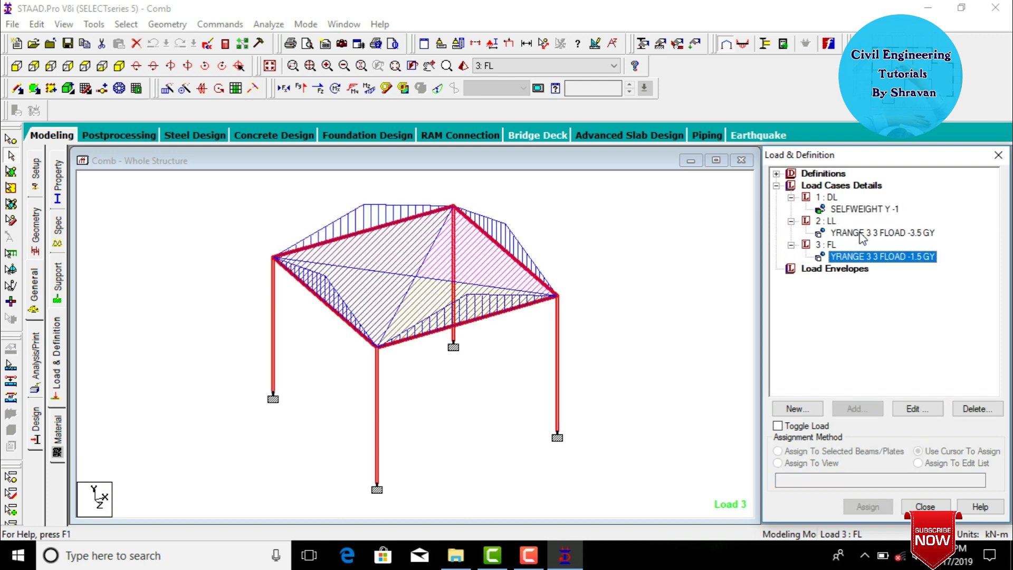
{"action": "left_click", "coordinate": [860, 233]}
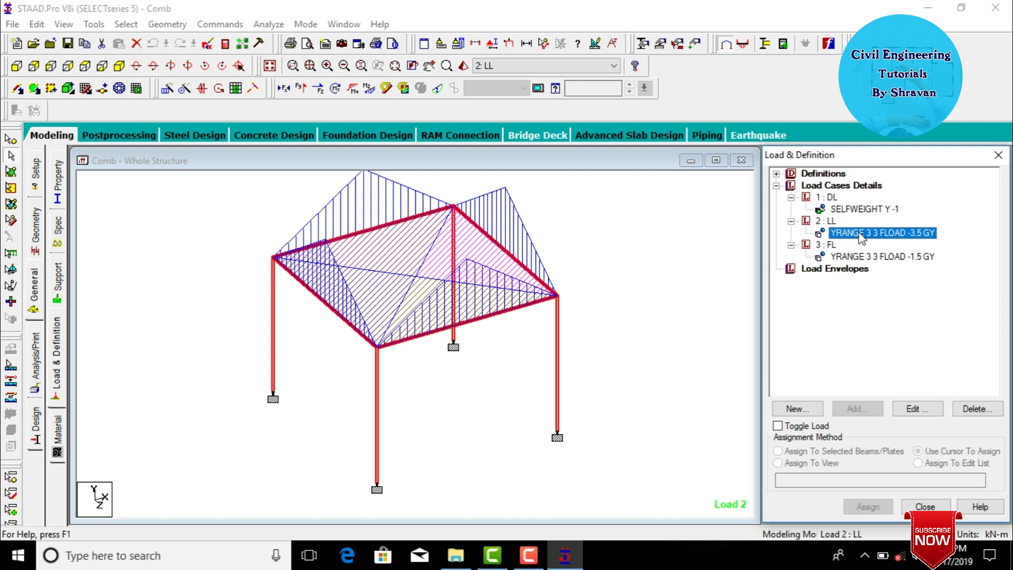
{"action": "left_click", "coordinate": [864, 258]}
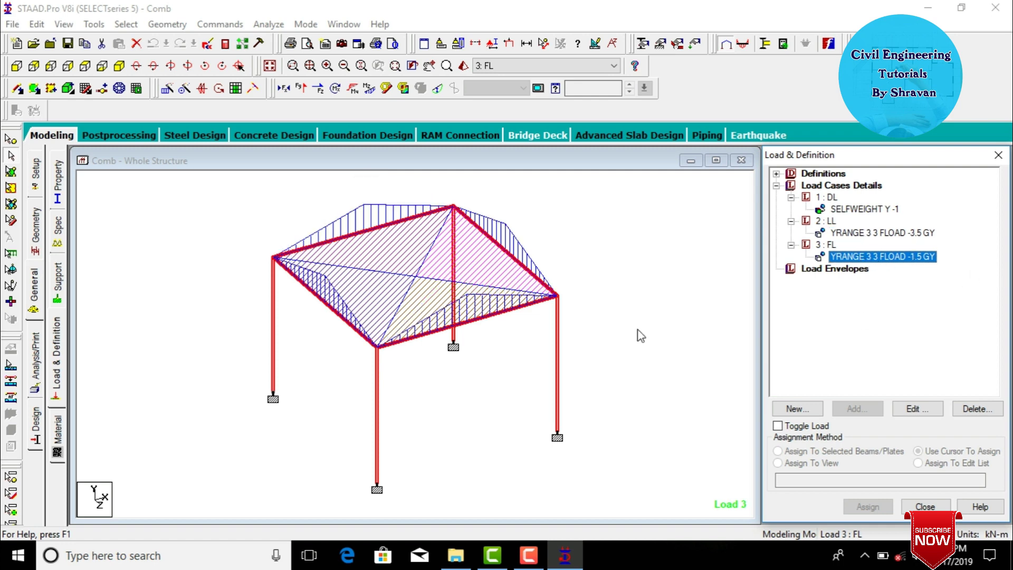
{"action": "left_click", "coordinate": [650, 336]}
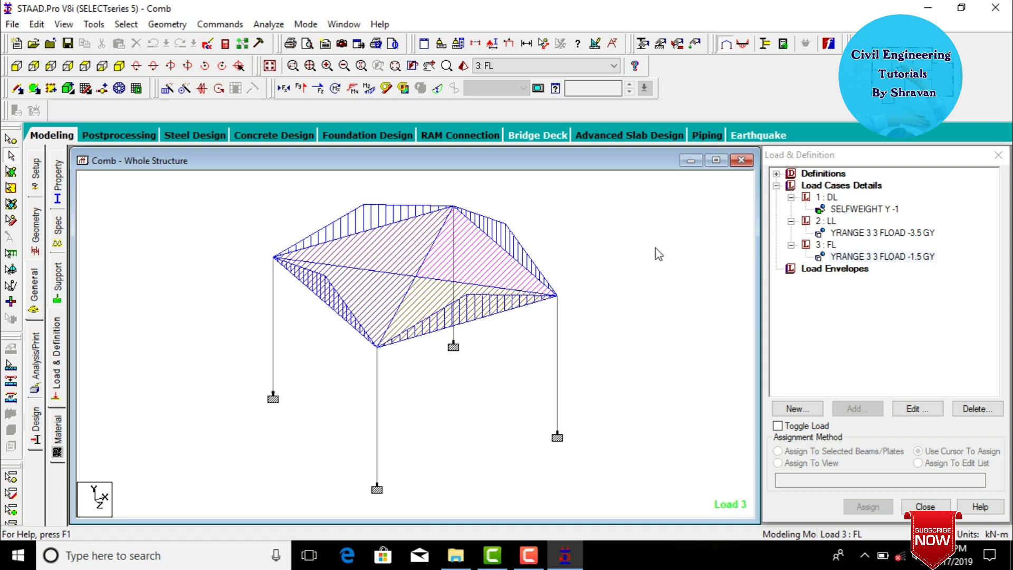
{"action": "left_click", "coordinate": [35, 171]}
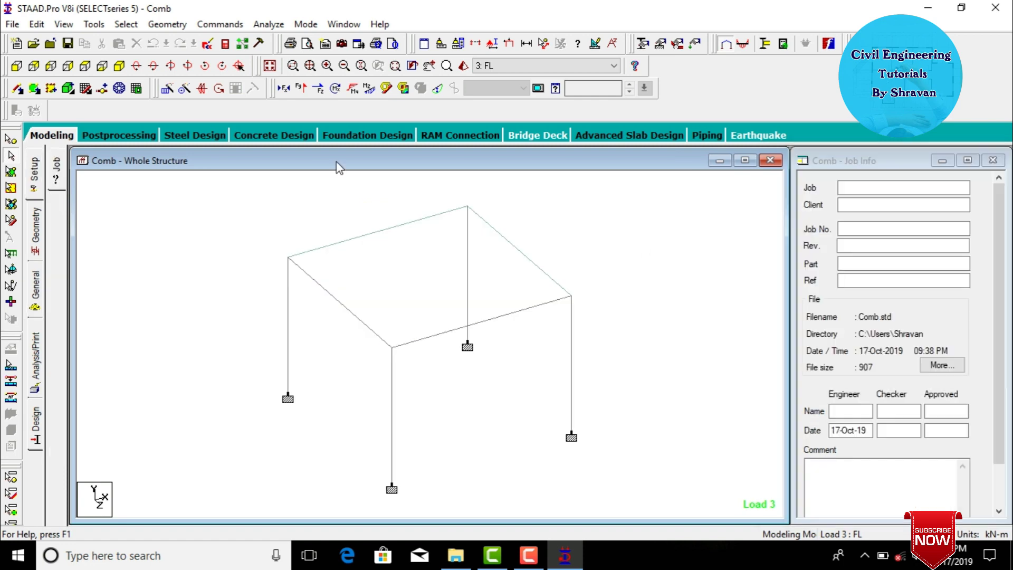
- Include the DL, LL and FL load cases for foundation design and launch STAAD.foundation
{"action": "left_click", "coordinate": [367, 136]}
{"action": "left_click", "coordinate": [793, 274]}
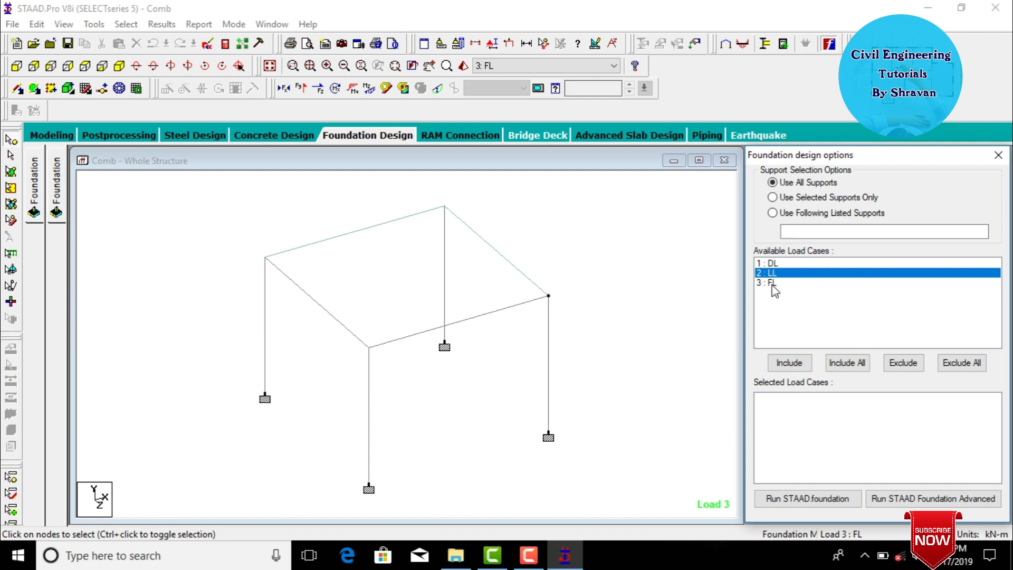
{"action": "left_click", "coordinate": [848, 363]}
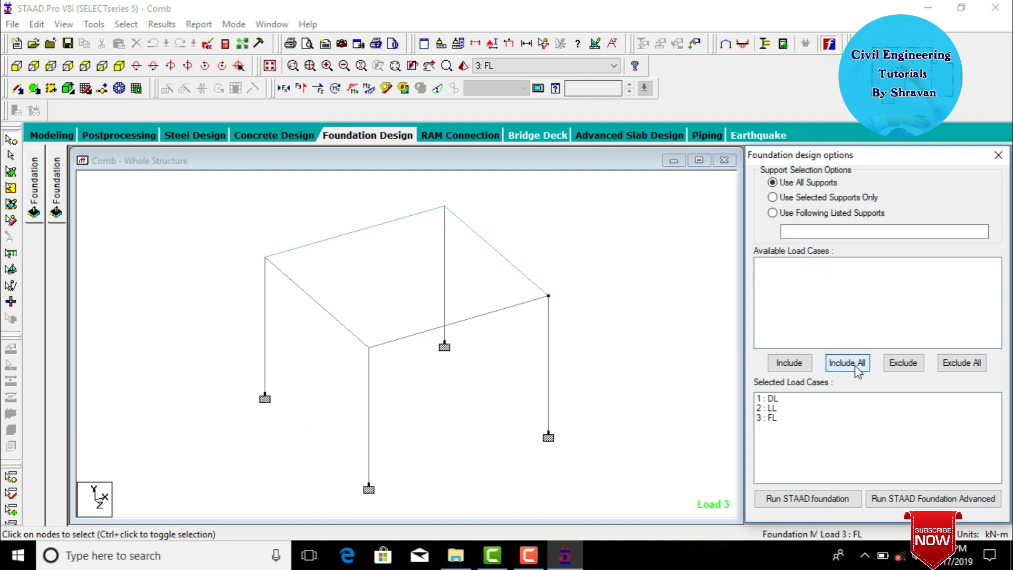
{"action": "left_click", "coordinate": [771, 501]}
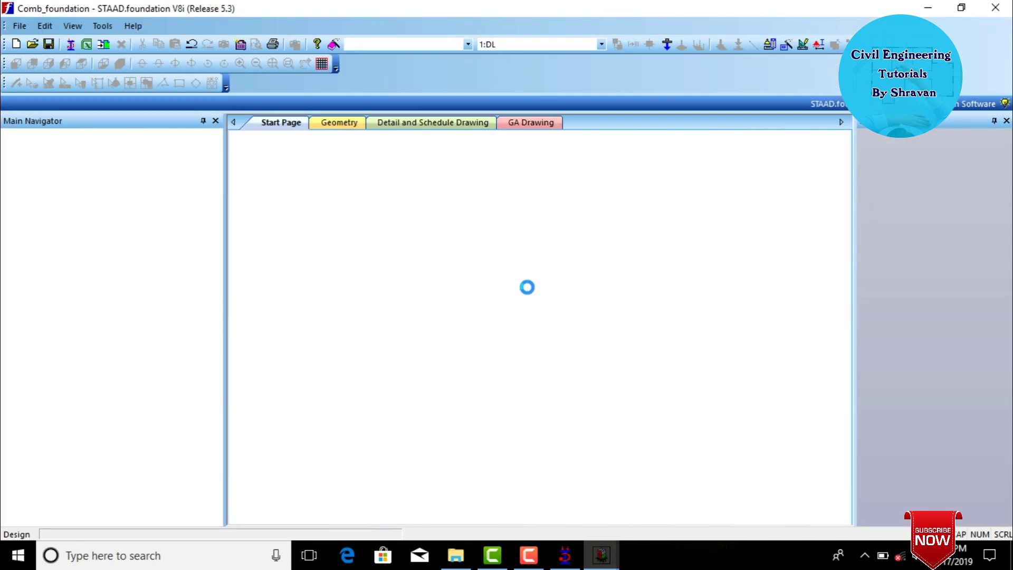
- Close the Output log and bring up Generate Load Combination under Loads & Factors
{"action": "scroll", "coordinate": [528, 287], "scroll_direction": "up", "scroll_amount": 10}
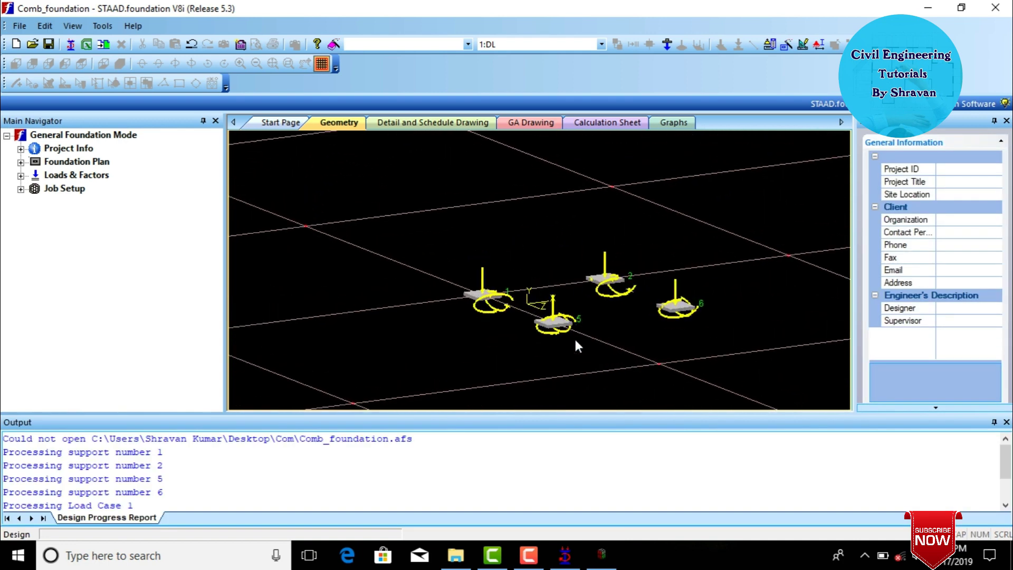
{"action": "scroll", "coordinate": [572, 346], "scroll_direction": "up", "scroll_amount": 4}
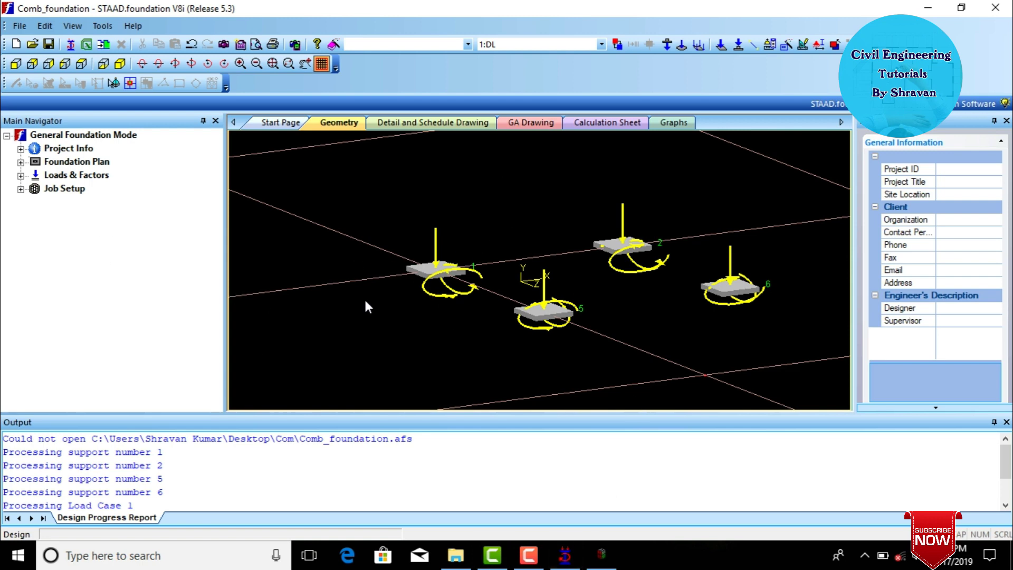
{"action": "left_click", "coordinate": [1006, 421]}
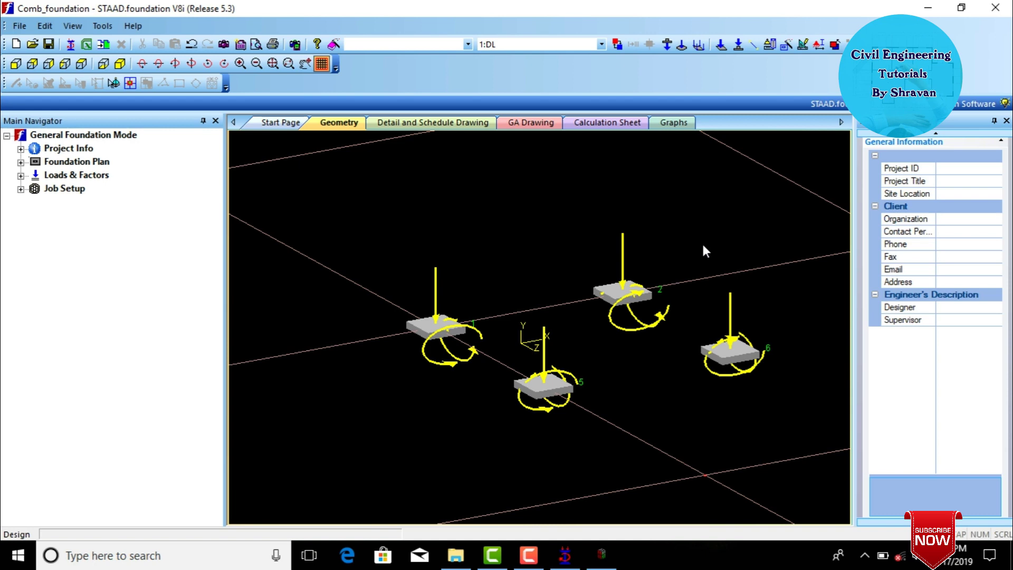
{"action": "left_click", "coordinate": [21, 175]}
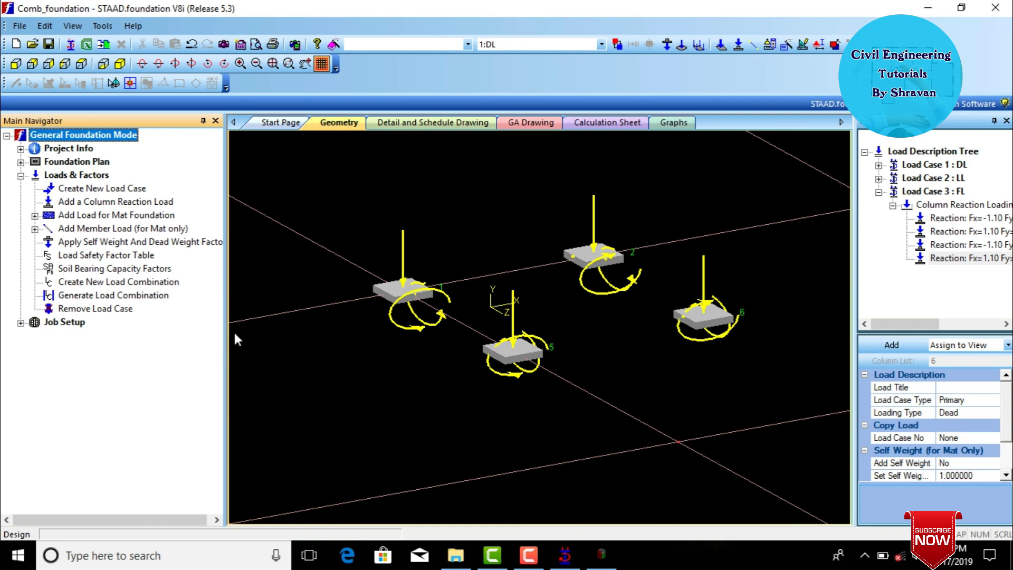
{"action": "left_click", "coordinate": [96, 298]}
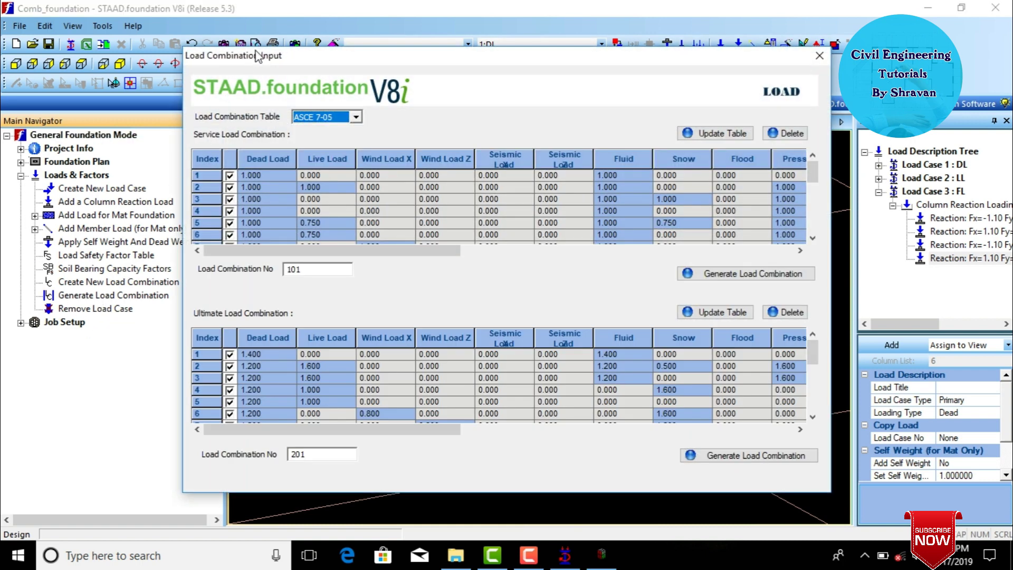
- Generate INDIAN-code service combinations 101–102 and ultimate combinations 201–204
{"action": "left_click_drag", "start_coordinate": [254, 53], "coordinate": [350, 56]}
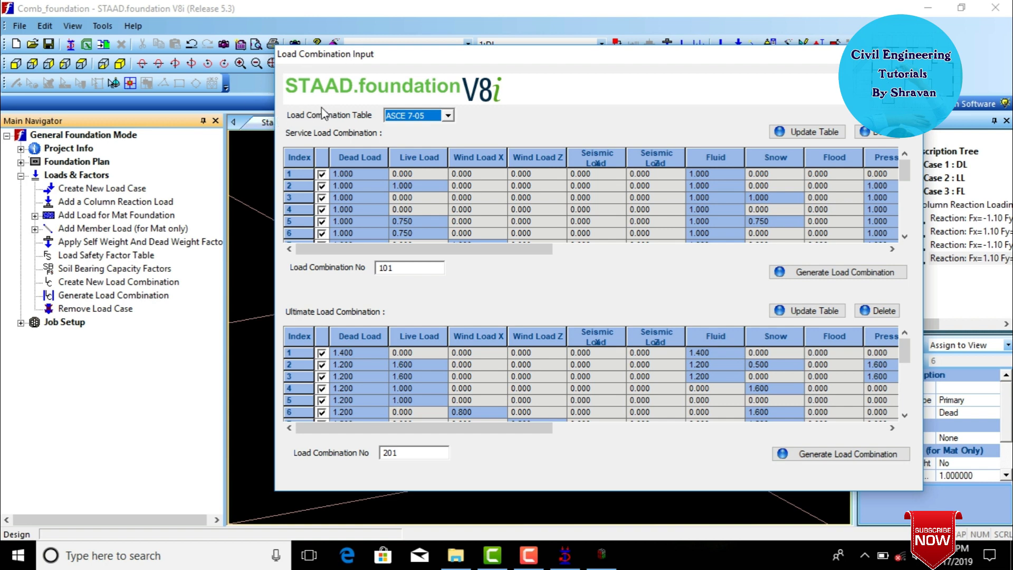
{"action": "left_click", "coordinate": [448, 115]}
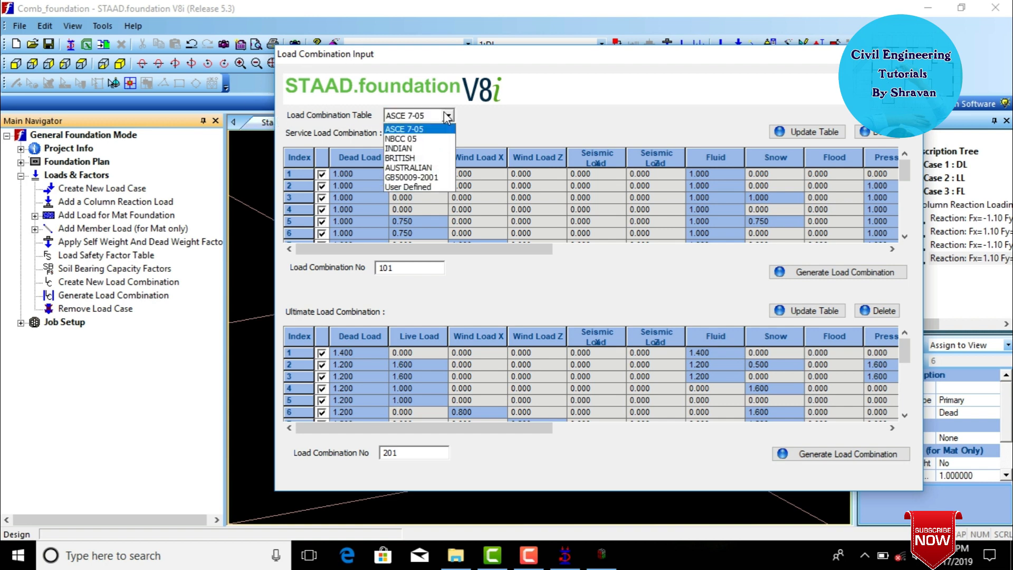
{"action": "left_click", "coordinate": [420, 147]}
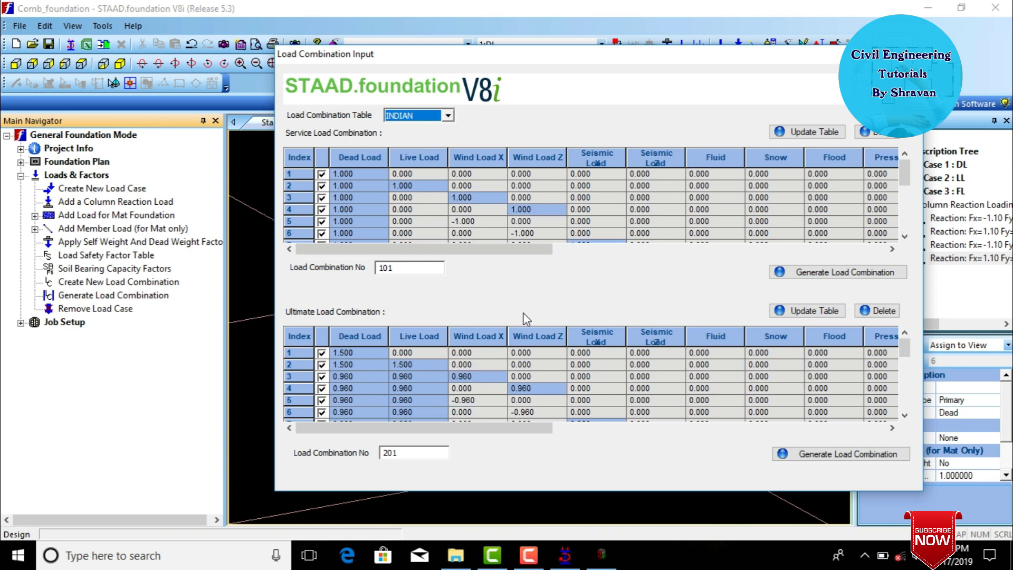
{"action": "left_click", "coordinate": [812, 279]}
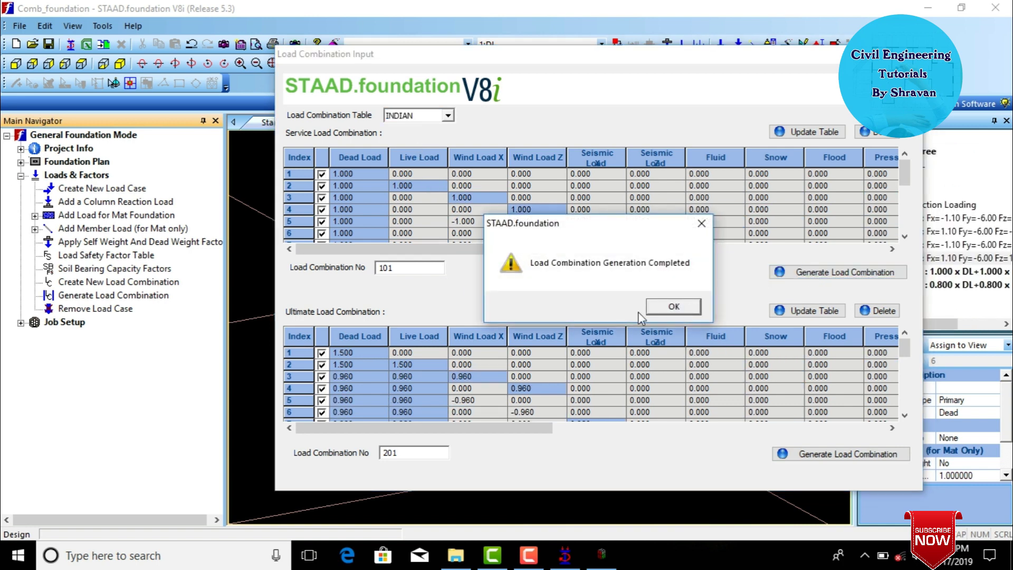
{"action": "left_click", "coordinate": [667, 312]}
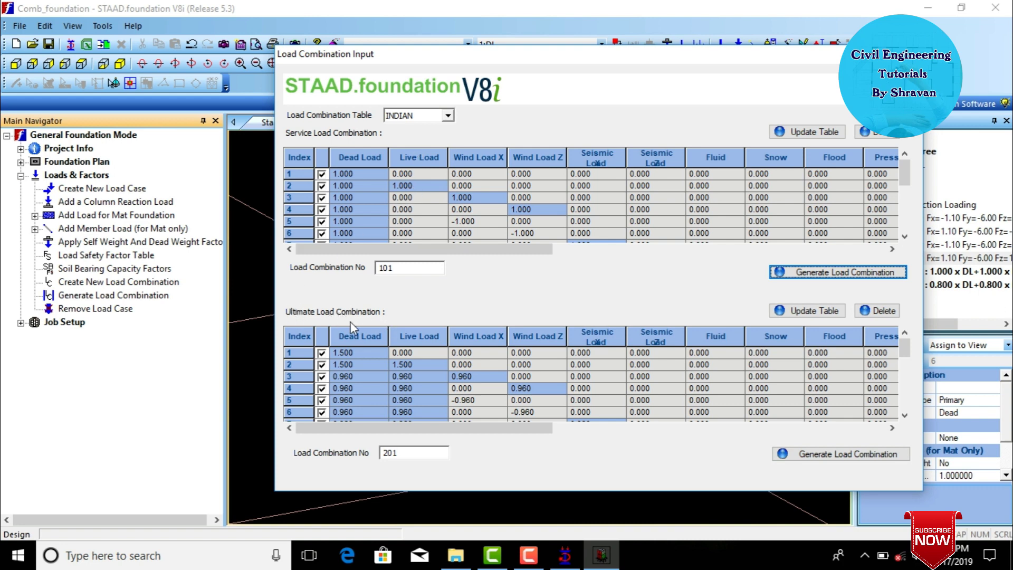
{"action": "left_click", "coordinate": [824, 462]}
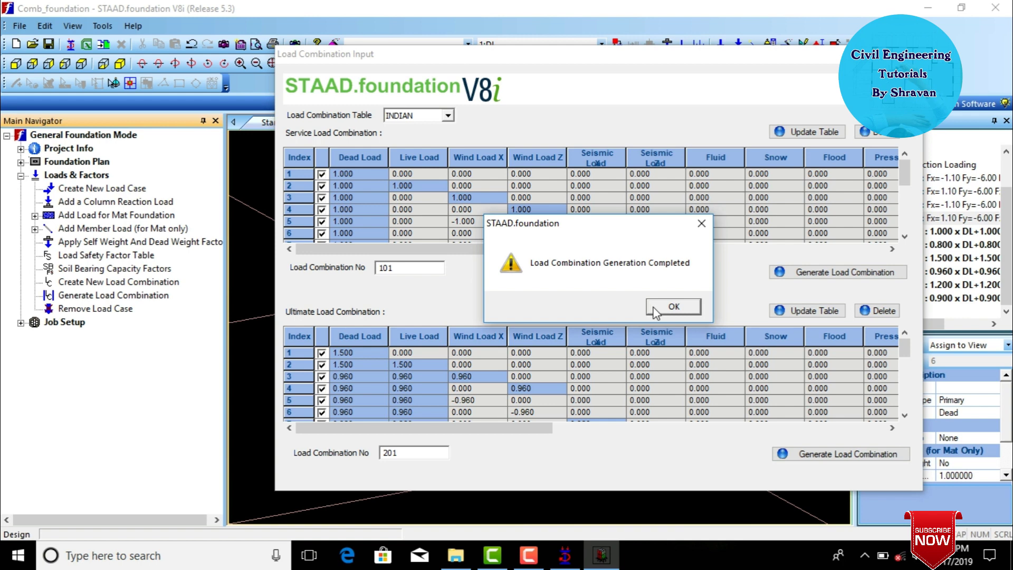
{"action": "left_click", "coordinate": [654, 307]}
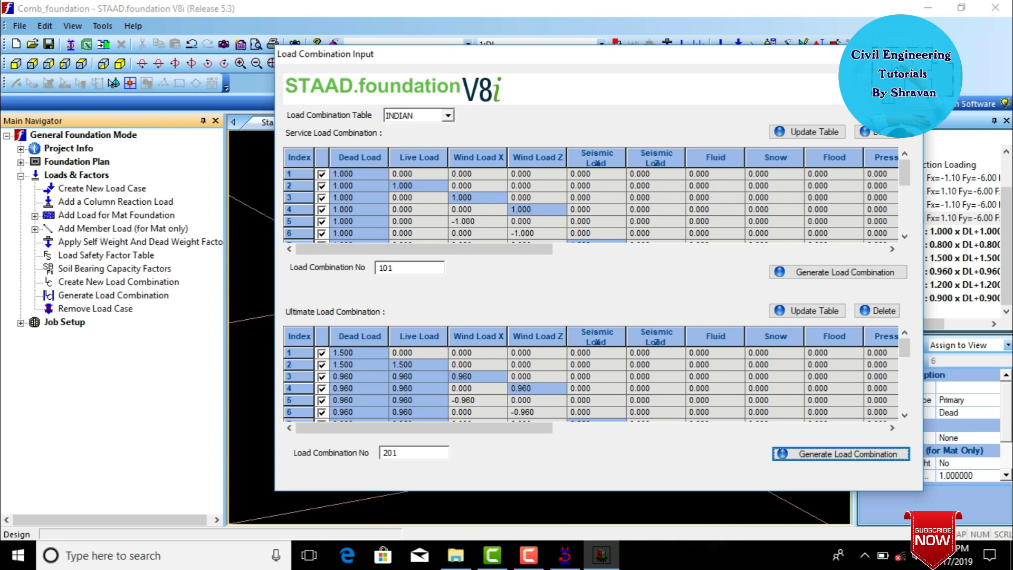
{"action": "key", "text": "Escape"}
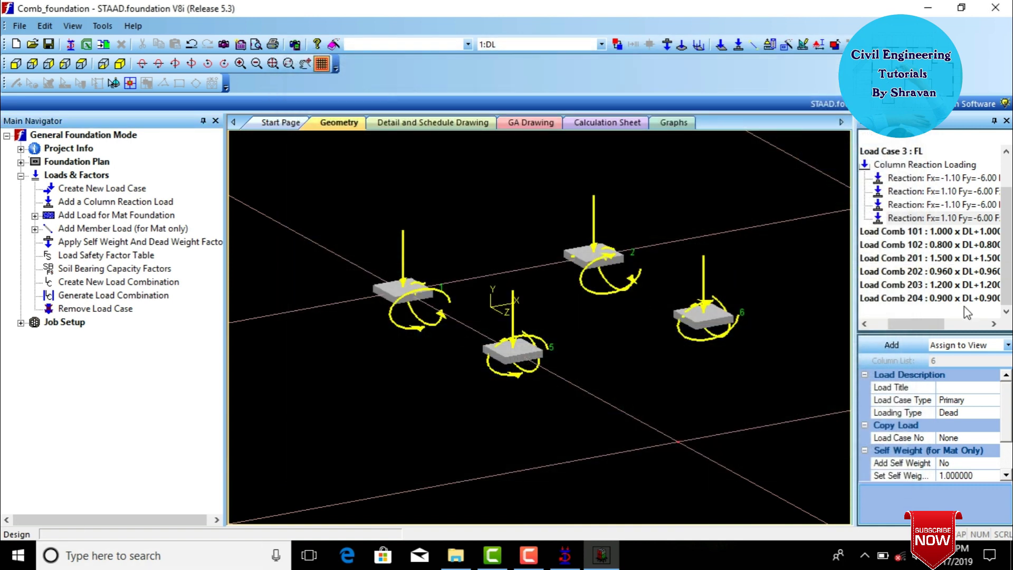
- Start a new foundation job under Job Setup and name it Com
{"action": "left_click", "coordinate": [21, 323]}
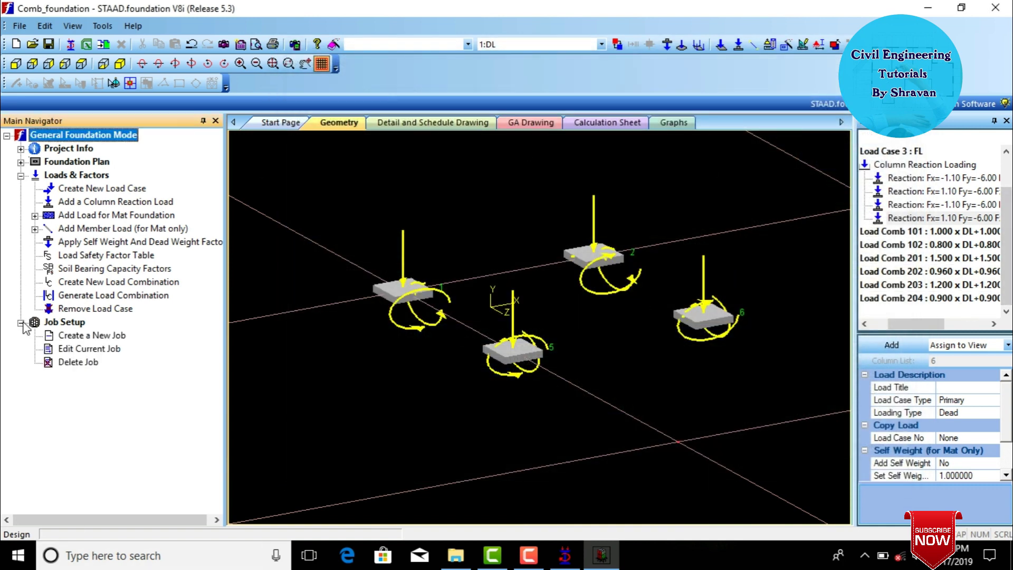
{"action": "left_click", "coordinate": [67, 338]}
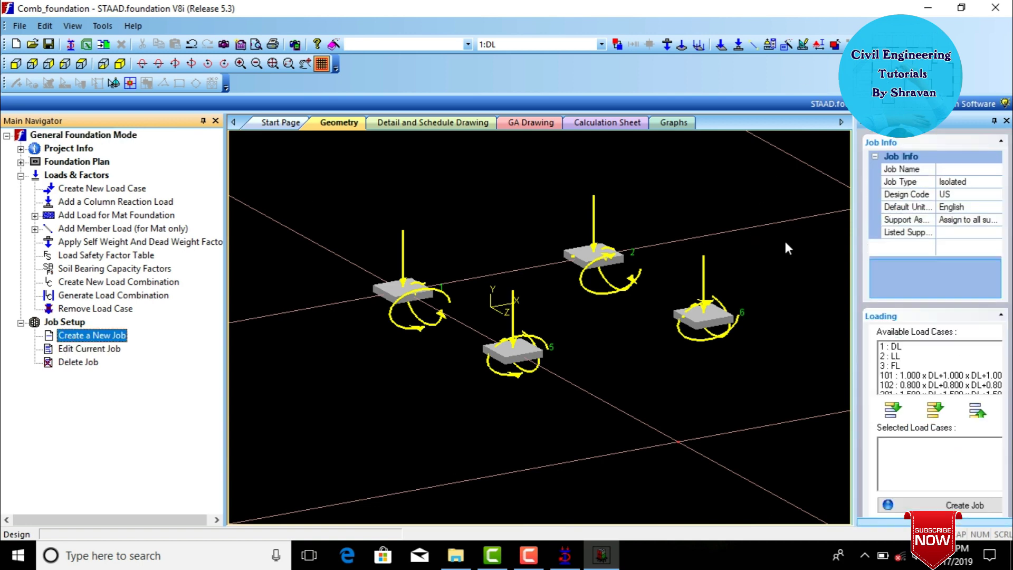
{"action": "left_click_drag", "start_coordinate": [855, 184], "coordinate": [792, 184]}
{"action": "left_click", "coordinate": [891, 177]}
{"action": "type", "text": "Com"}
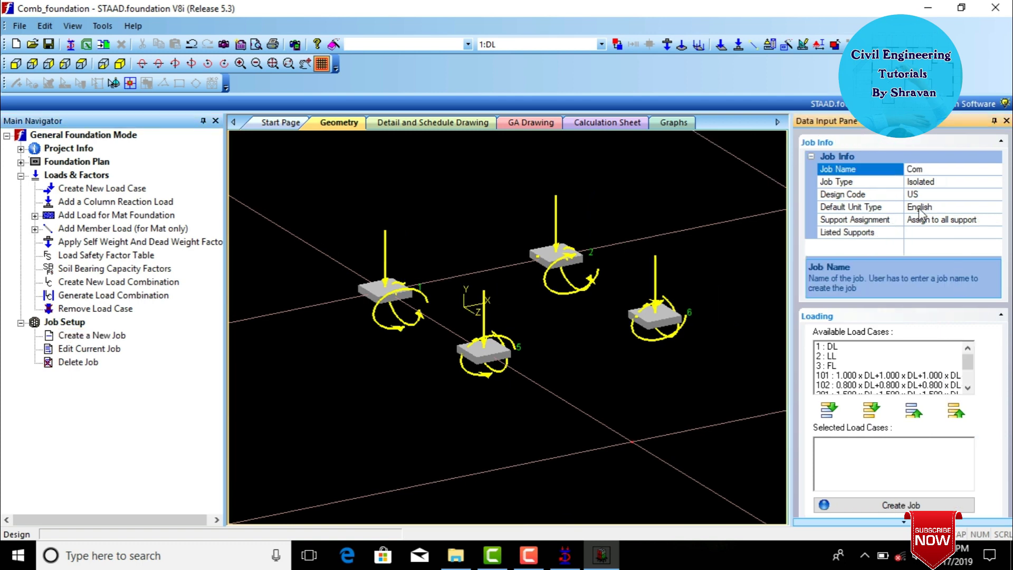
- Set job type Combined, design code Indian and SI units, assigned to all supports
{"action": "left_click", "coordinate": [982, 184]}
{"action": "left_click", "coordinate": [997, 182]}
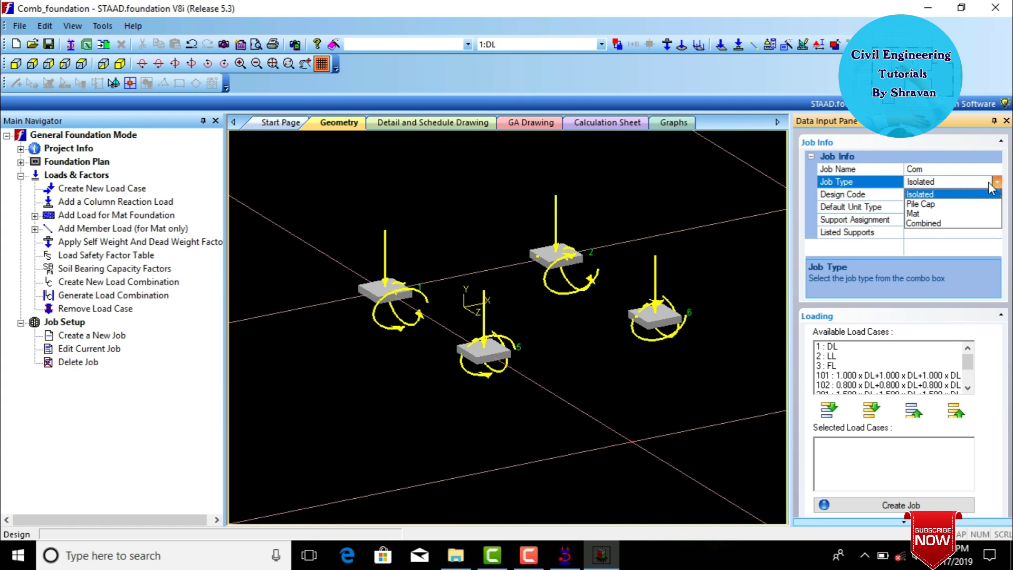
{"action": "left_click", "coordinate": [949, 224]}
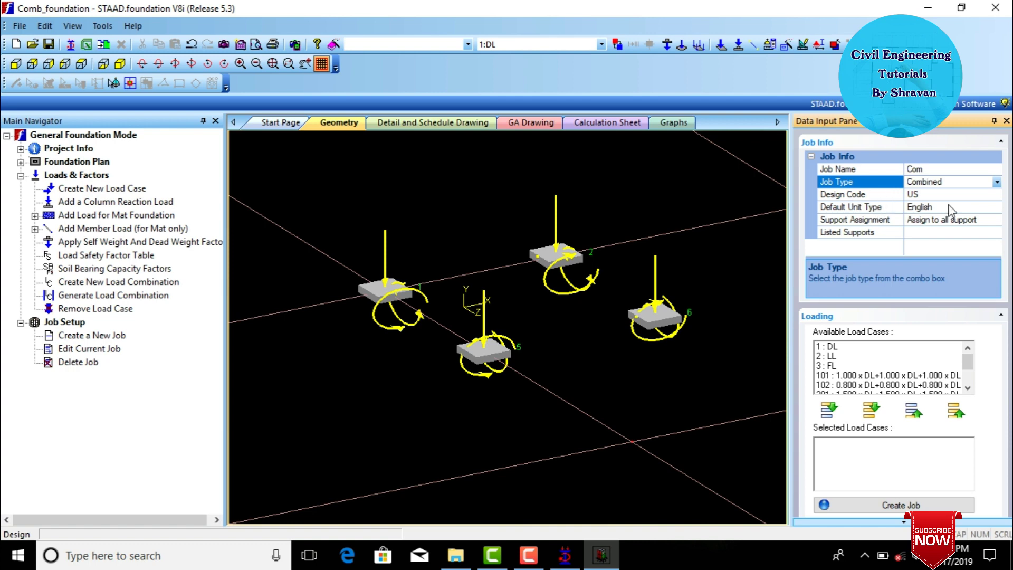
{"action": "left_click", "coordinate": [997, 195]}
{"action": "left_click", "coordinate": [997, 196]}
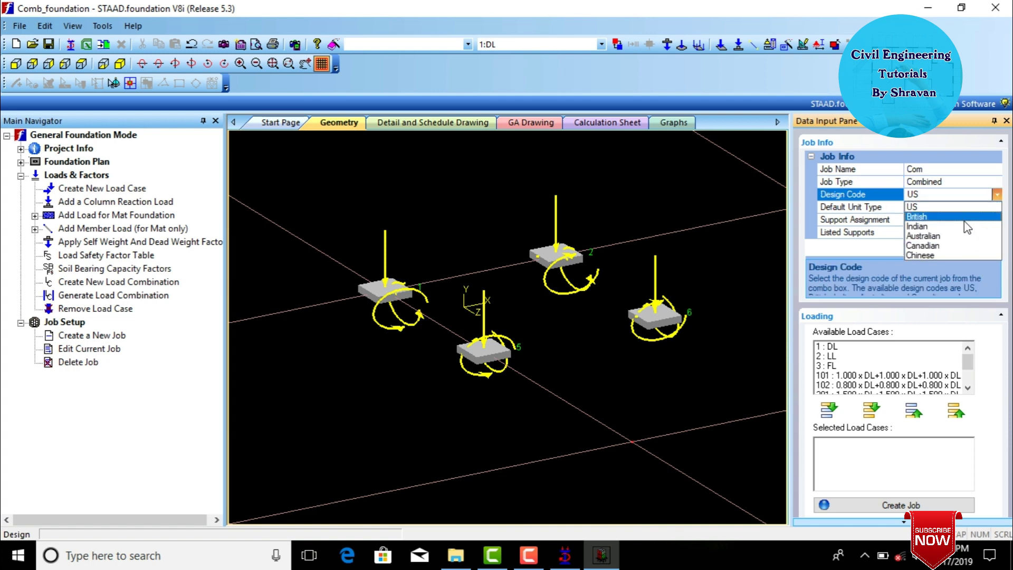
{"action": "left_click", "coordinate": [921, 225]}
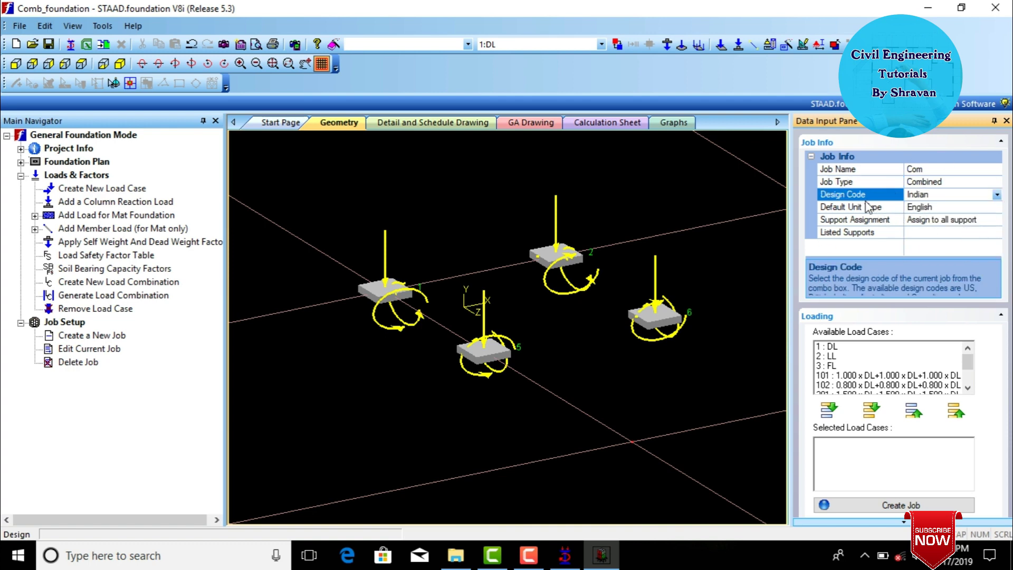
{"action": "left_click", "coordinate": [996, 207]}
{"action": "left_click", "coordinate": [968, 229]}
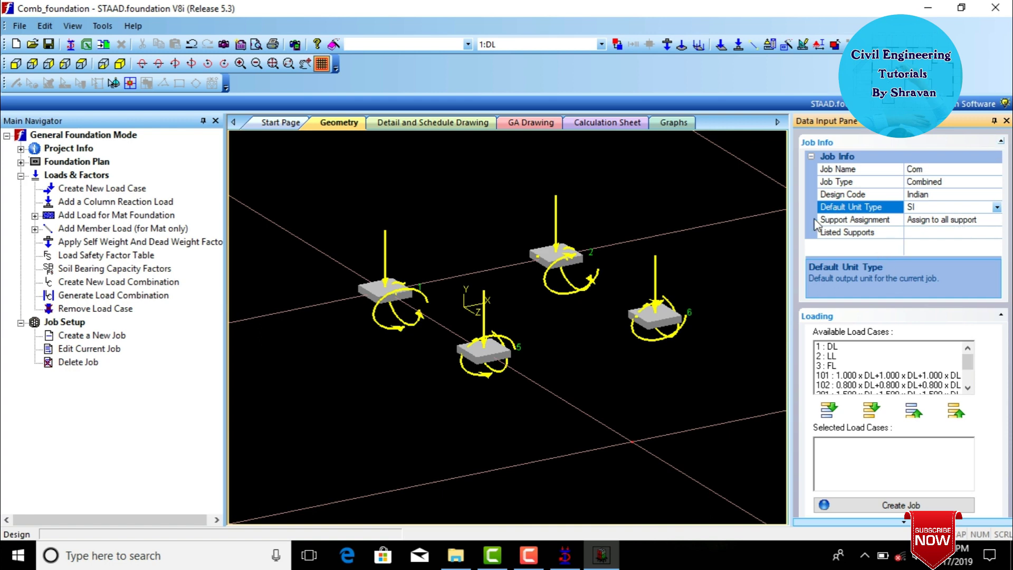
{"action": "left_click", "coordinate": [997, 220]}
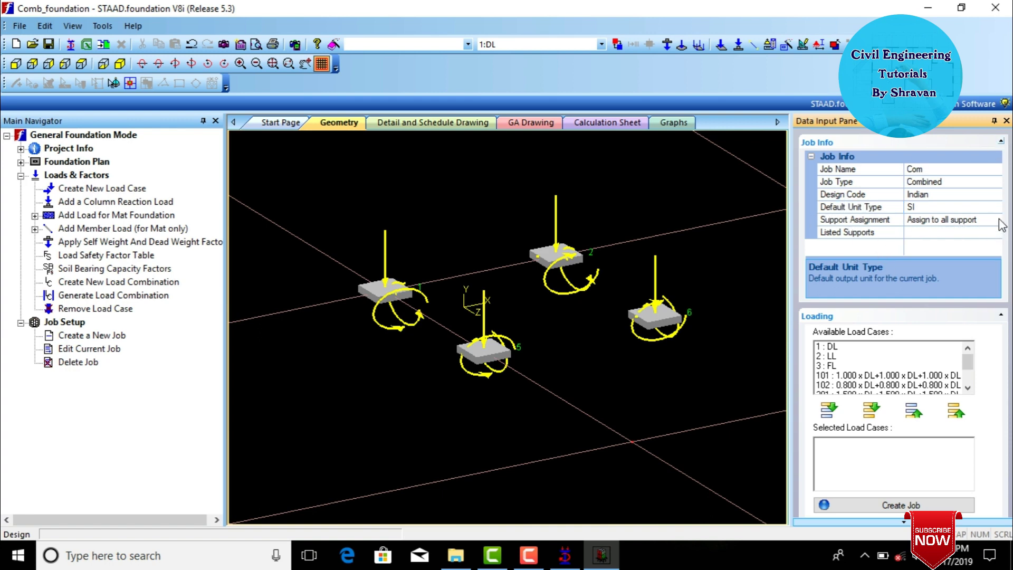
{"action": "left_click", "coordinate": [997, 220]}
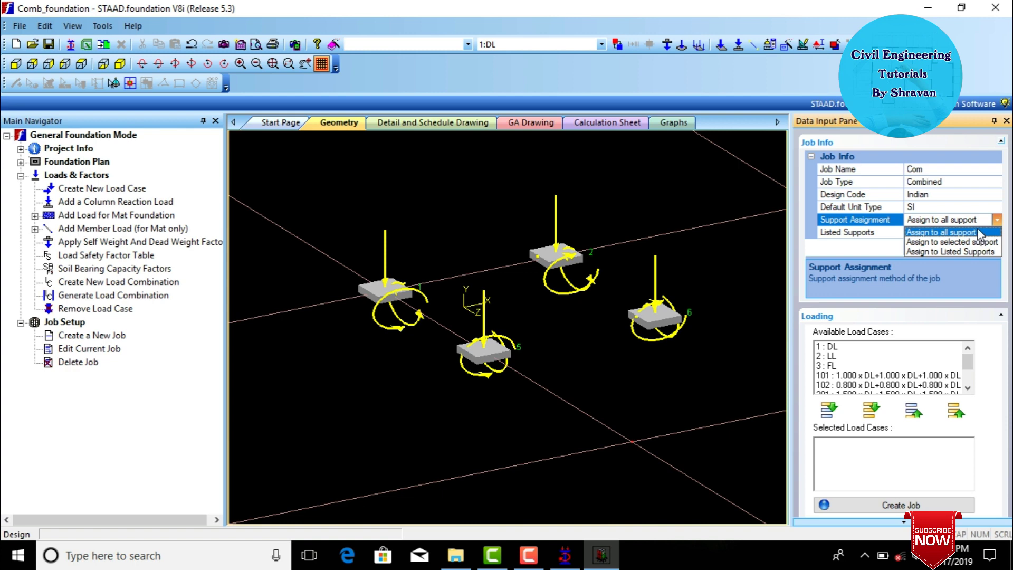
{"action": "left_click", "coordinate": [979, 232]}
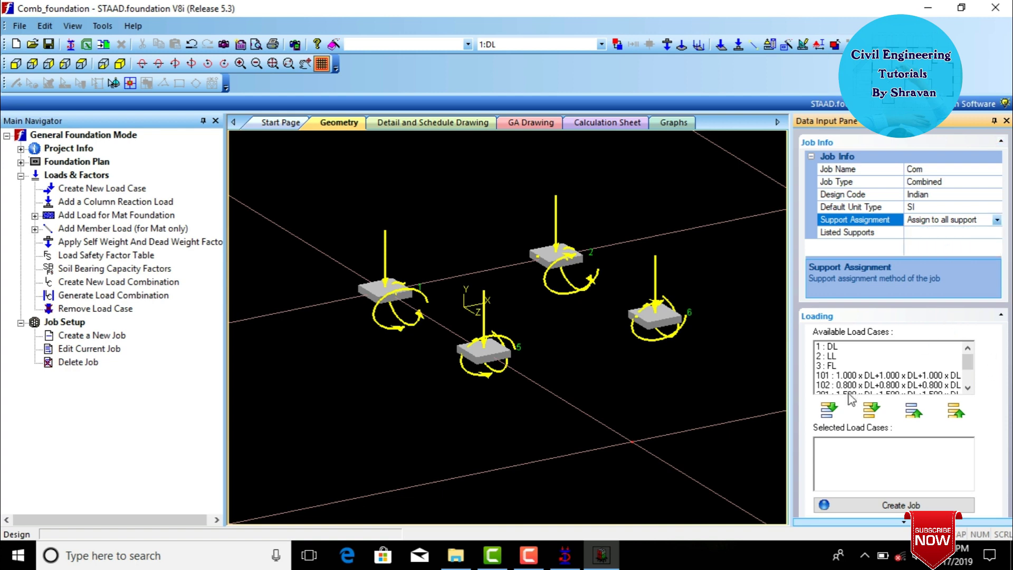
- Keep only the load combinations, removing DL, LL and FL, and create the job
{"action": "mouse_move", "coordinate": [966, 362]}
{"action": "left_mouse_down"}
{"action": "mouse_move", "coordinate": [966, 378]}
{"action": "mouse_move", "coordinate": [958, 350]}
{"action": "left_mouse_up"}
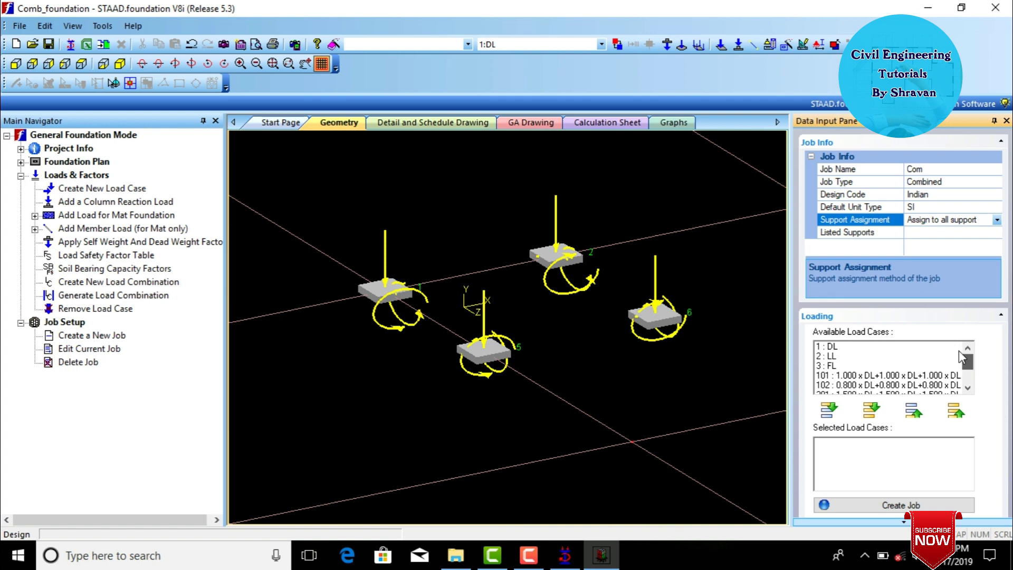
{"action": "left_click", "coordinate": [871, 409]}
{"action": "left_click", "coordinate": [834, 462]}
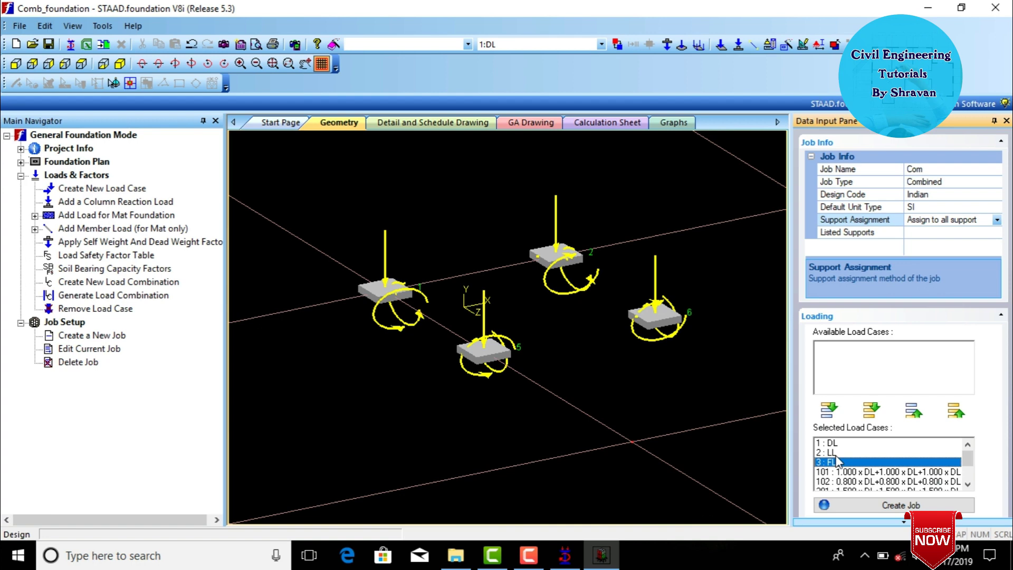
{"action": "left_click", "coordinate": [835, 452], "text": "shift"}
{"action": "left_click", "coordinate": [837, 441], "text": "shift"}
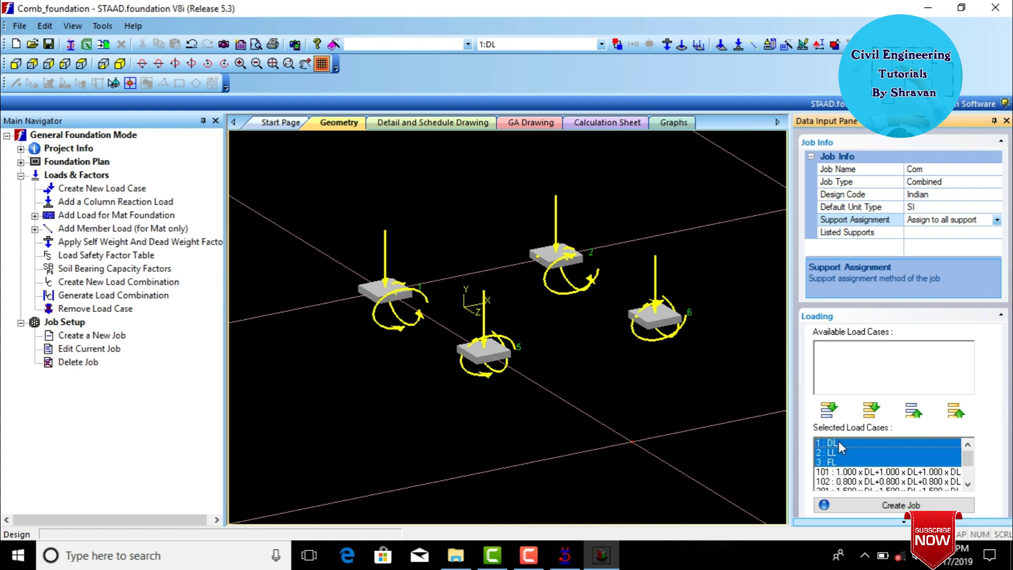
{"action": "left_click", "coordinate": [903, 411]}
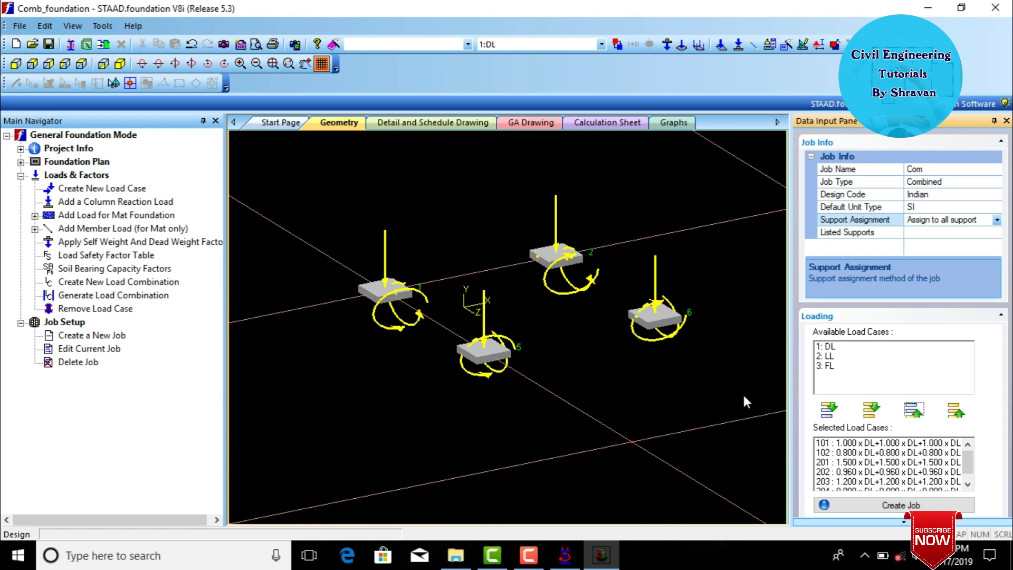
{"action": "scroll", "coordinate": [966, 464], "scroll_direction": "down", "scroll_amount": 3}
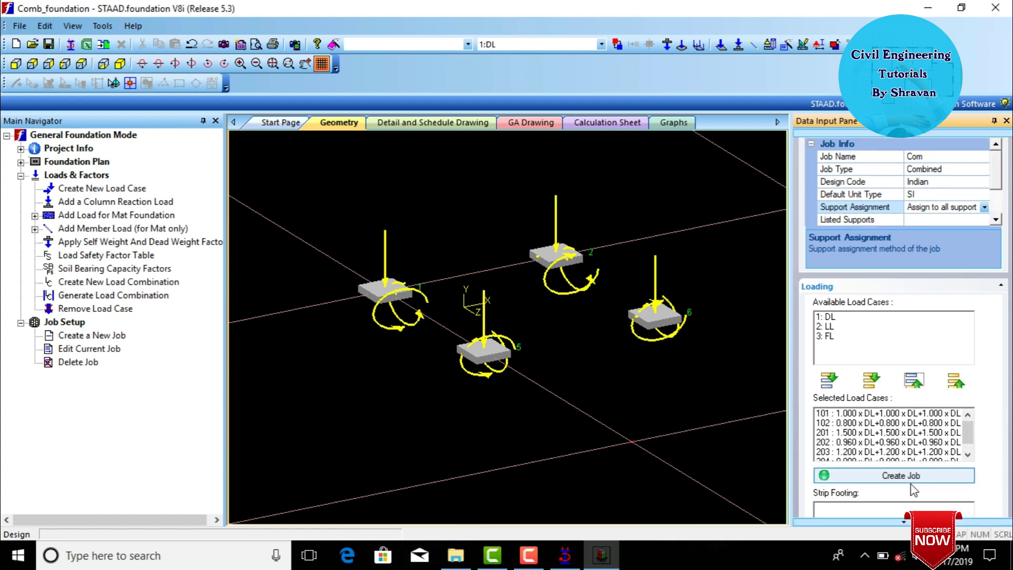
{"action": "scroll", "coordinate": [923, 472], "scroll_direction": "down", "scroll_amount": 1}
{"action": "left_click", "coordinate": [919, 448]}
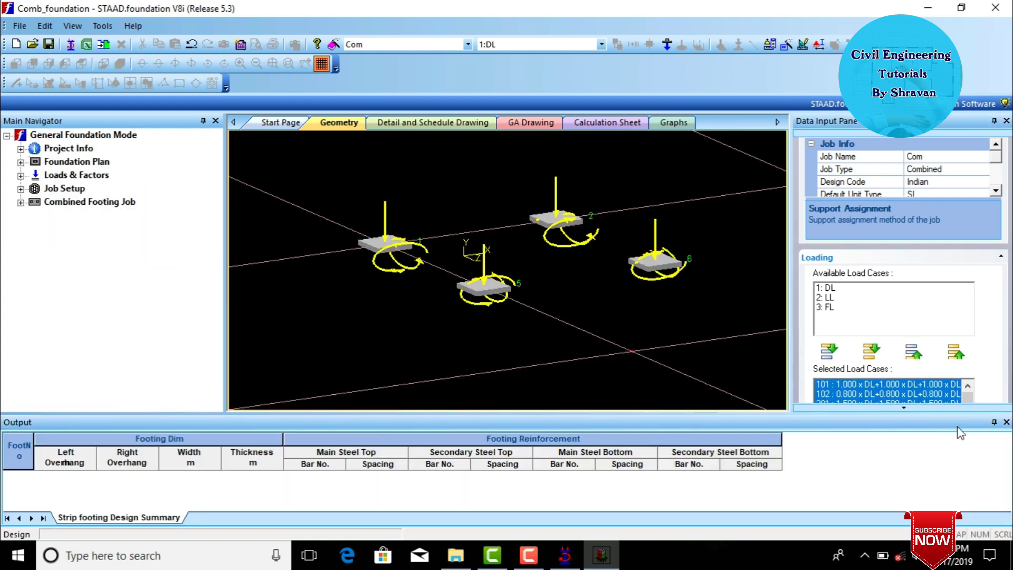
- Create strip footings C1 joining nodes 1–2 and C2 joining nodes 2–6
{"action": "left_click", "coordinate": [1006, 422]}
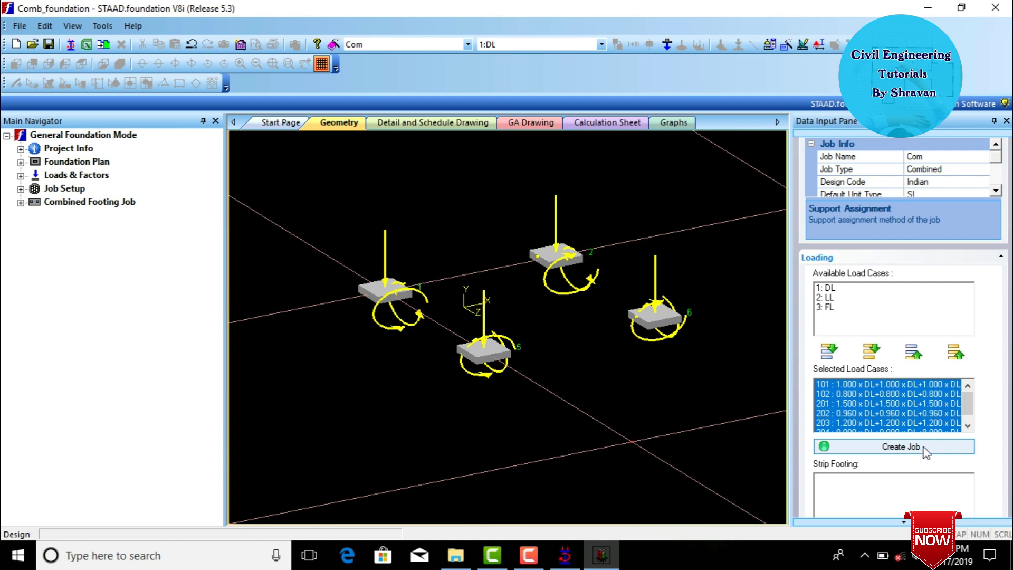
{"action": "scroll", "coordinate": [927, 451], "scroll_direction": "down", "scroll_amount": 1}
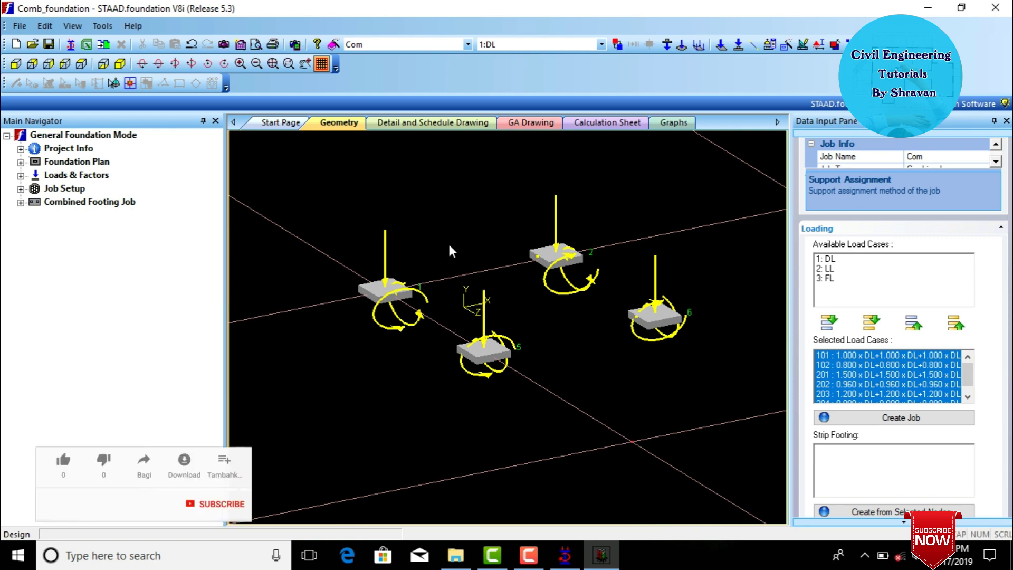
{"action": "left_click", "coordinate": [371, 298]}
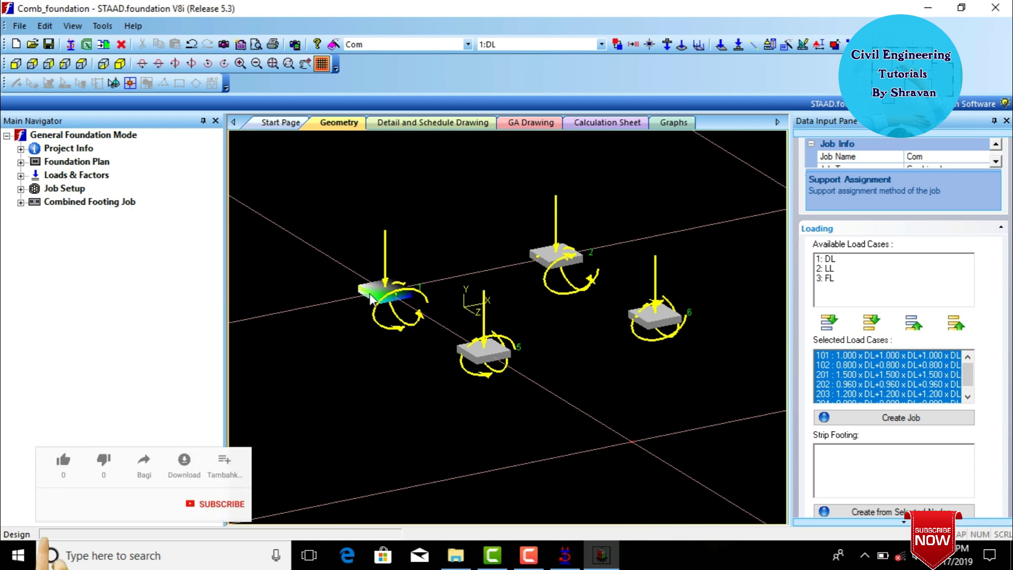
{"action": "left_click", "coordinate": [530, 252], "text": "ctrl"}
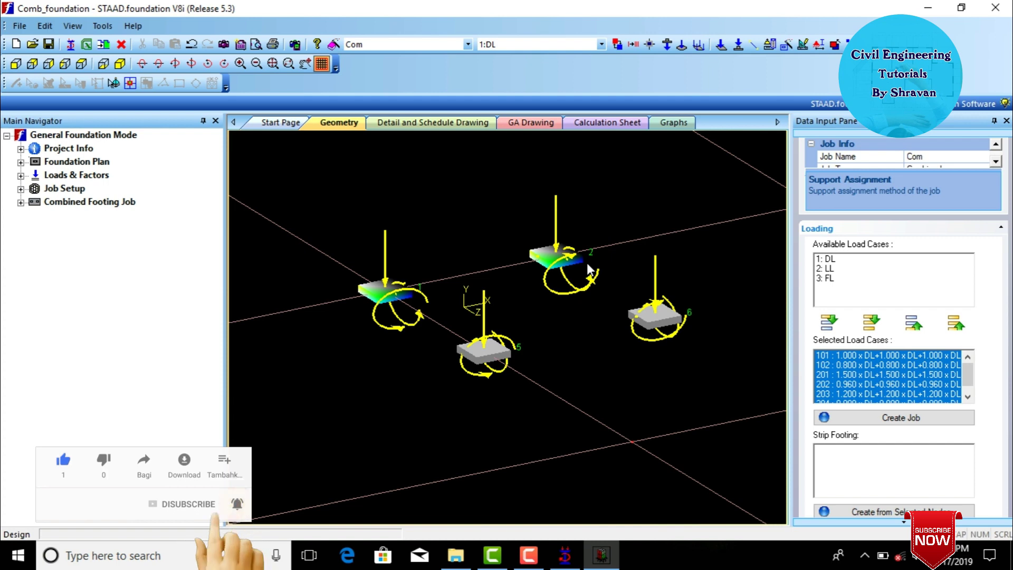
{"action": "left_click", "coordinate": [895, 511]}
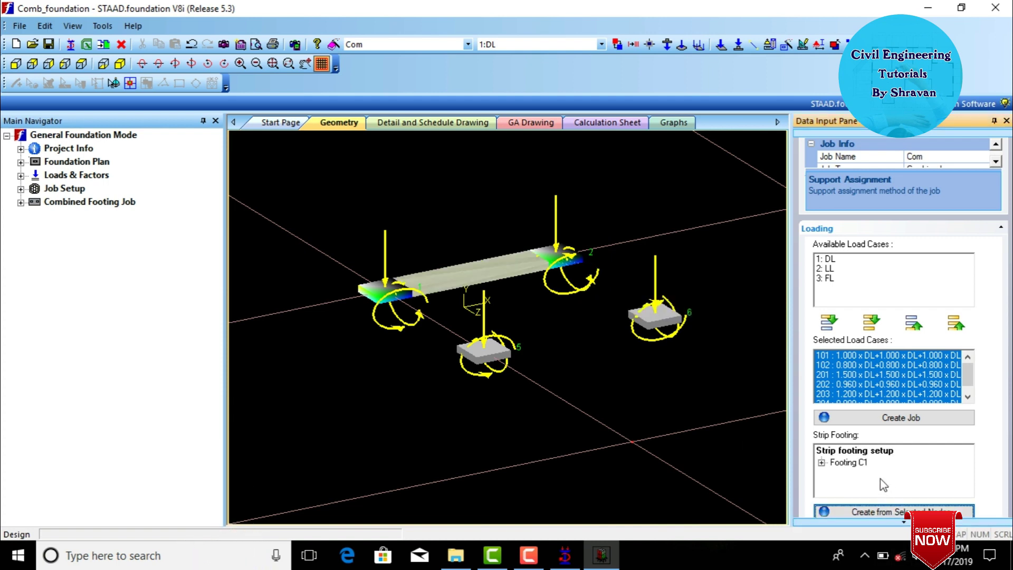
{"action": "scroll", "coordinate": [900, 525], "scroll_direction": "down", "scroll_amount": 3}
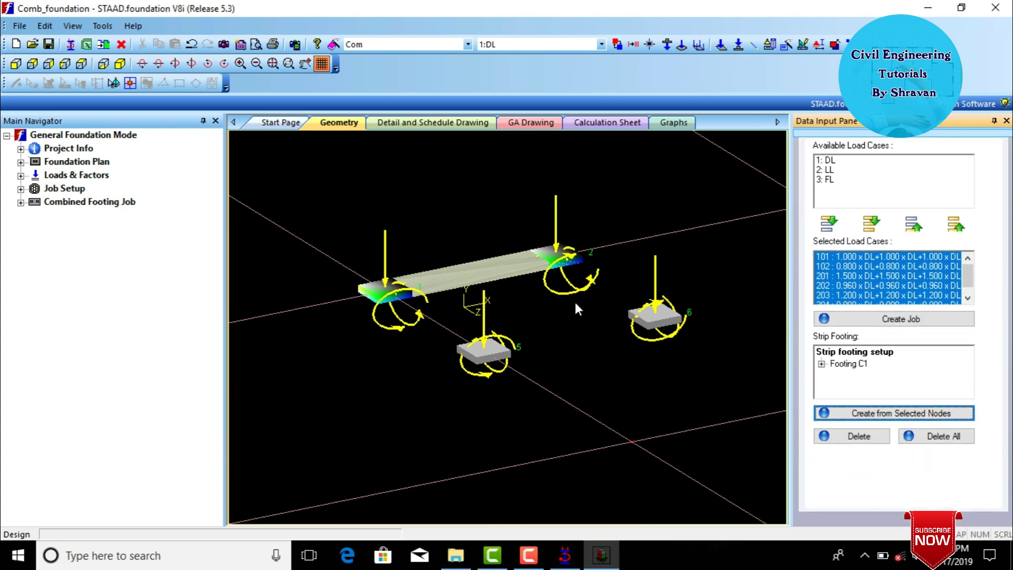
{"action": "left_click", "coordinate": [566, 338]}
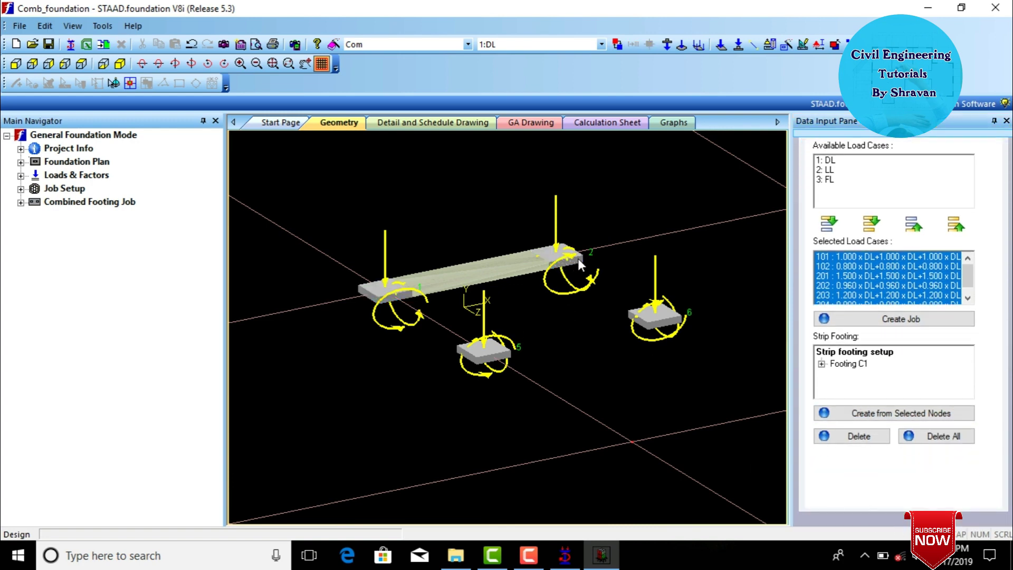
{"action": "left_click", "coordinate": [577, 257]}
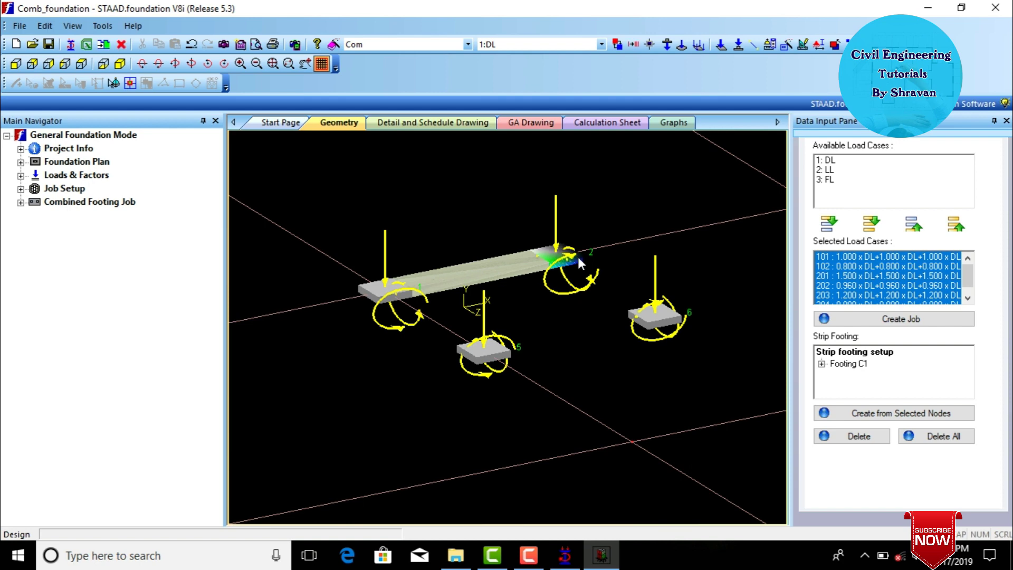
{"action": "left_click", "coordinate": [656, 321], "text": "ctrl"}
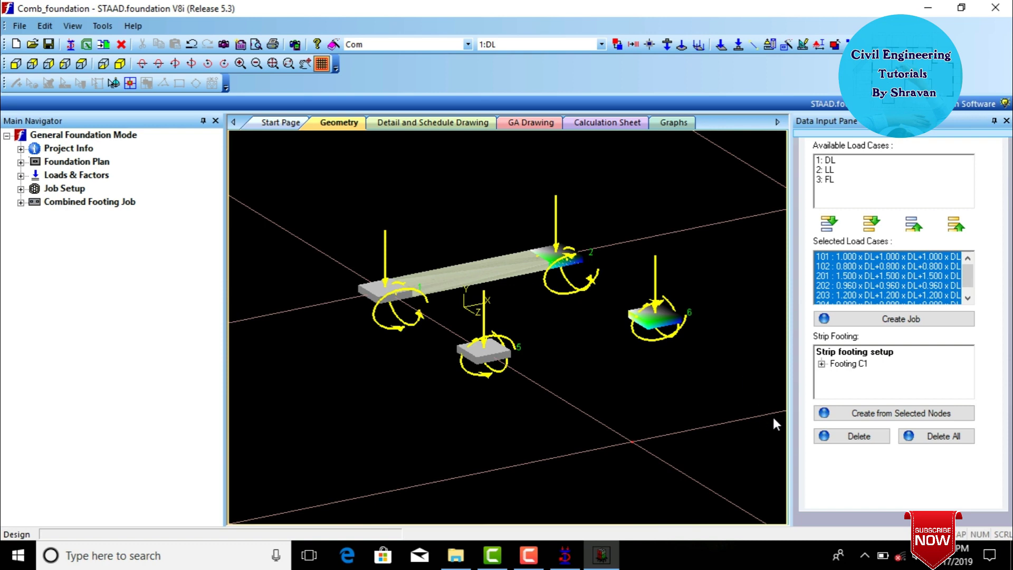
{"action": "left_click", "coordinate": [842, 415]}
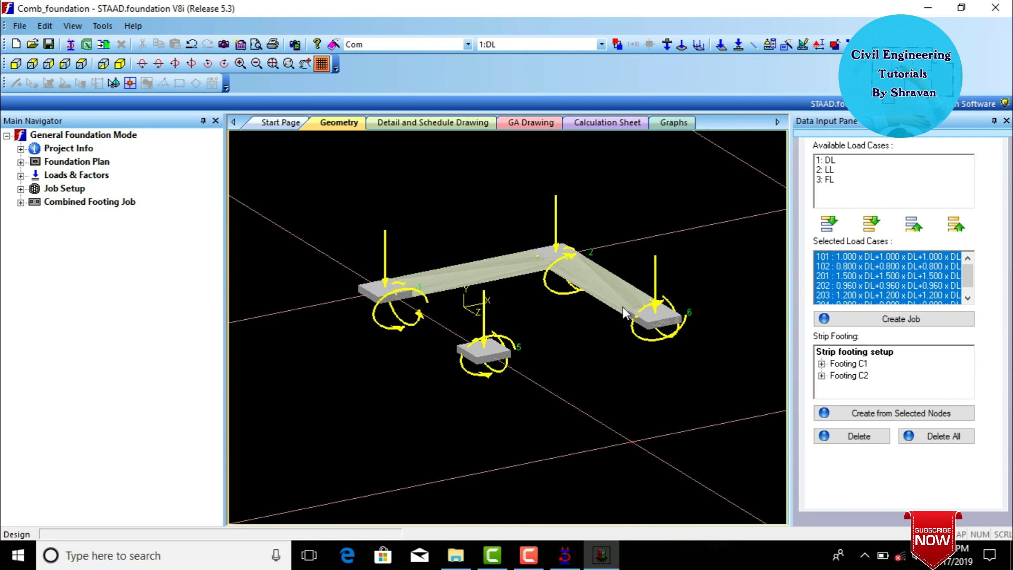
- Create strip footings C3 joining nodes 5–6 and C4 joining nodes 1–5
{"action": "left_click", "coordinate": [656, 326]}
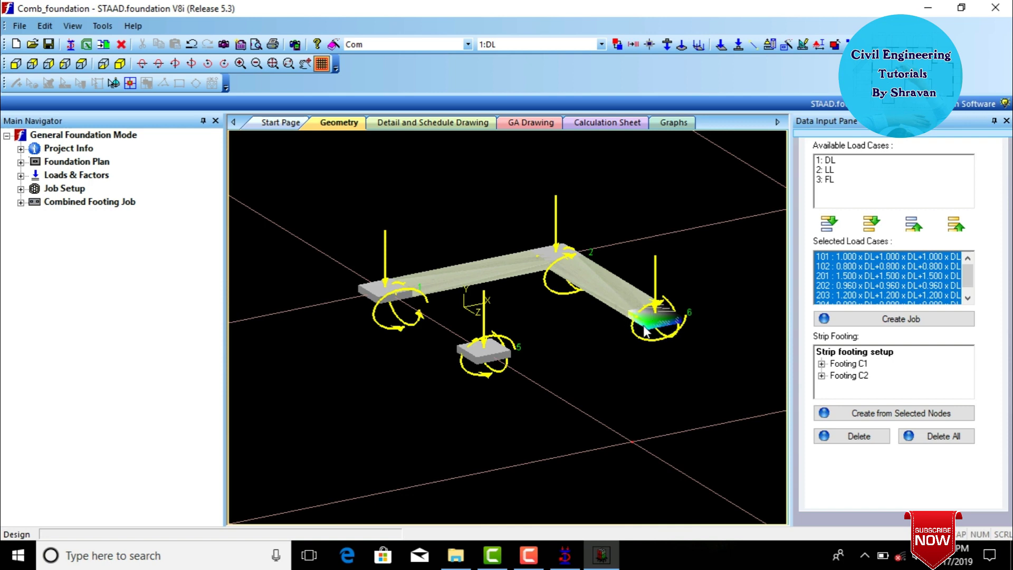
{"action": "left_click", "coordinate": [498, 353], "text": "ctrl"}
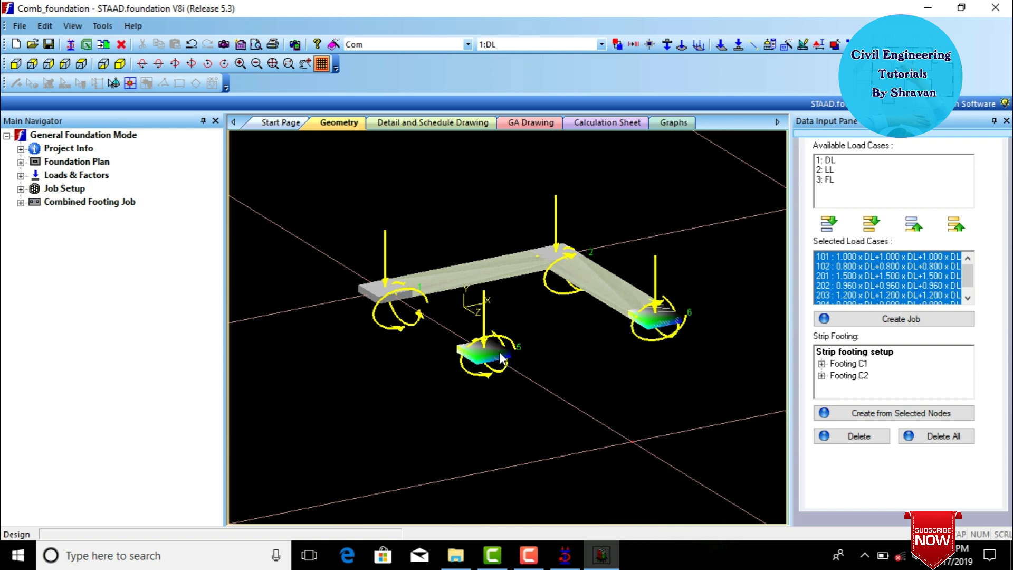
{"action": "left_click", "coordinate": [843, 415]}
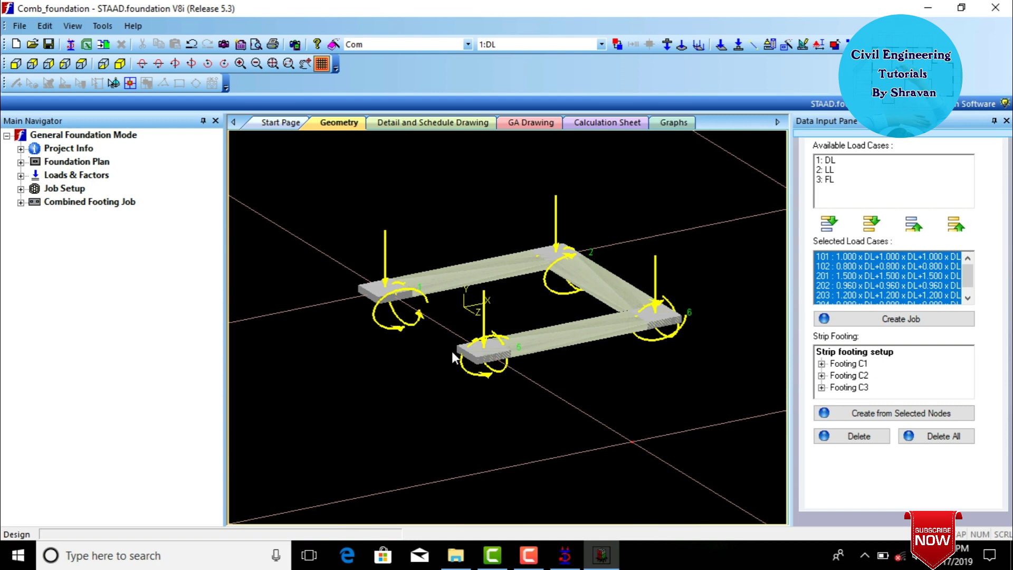
{"action": "left_click", "coordinate": [480, 353]}
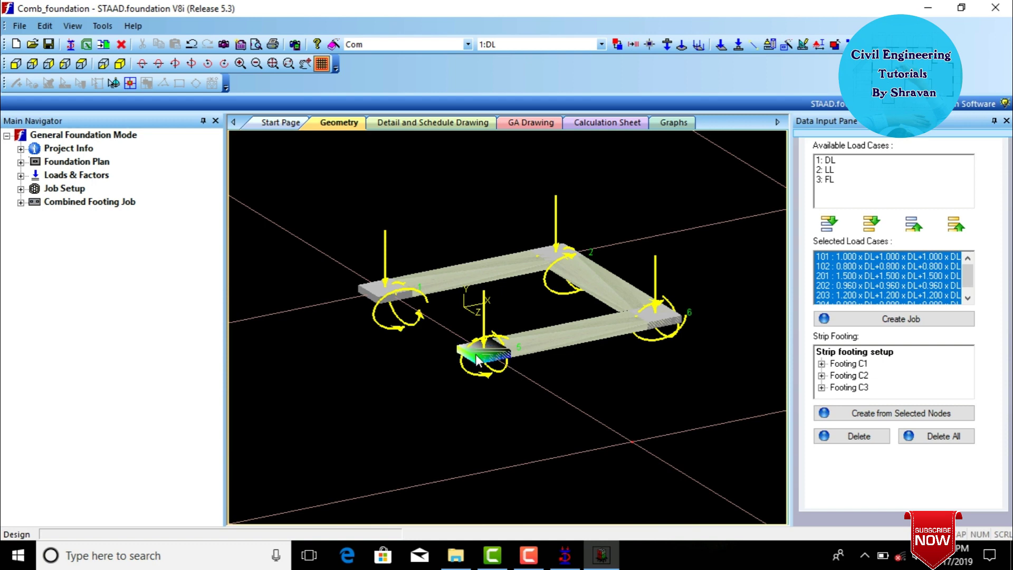
{"action": "left_click", "coordinate": [385, 302]}
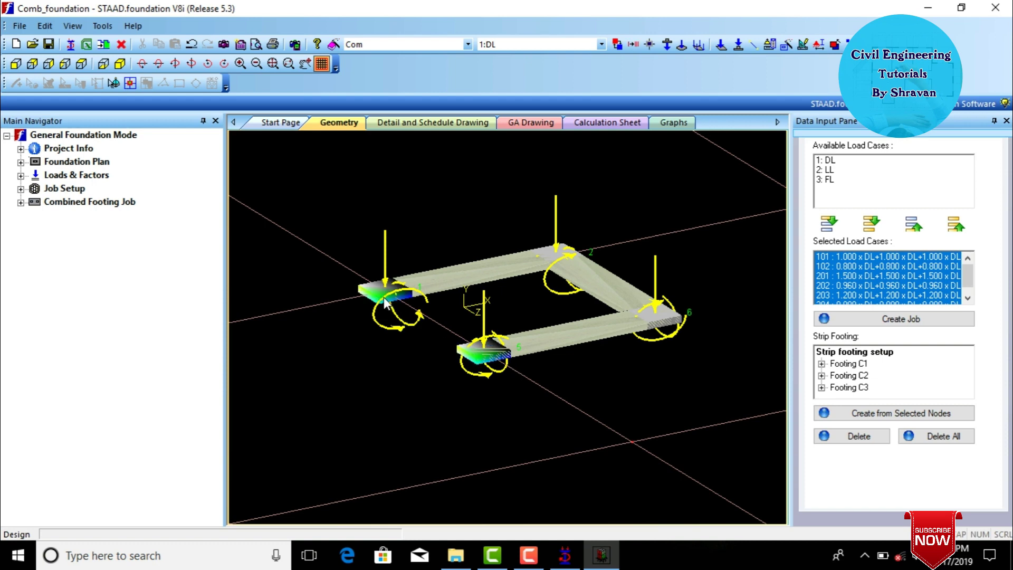
{"action": "left_click", "coordinate": [885, 414]}
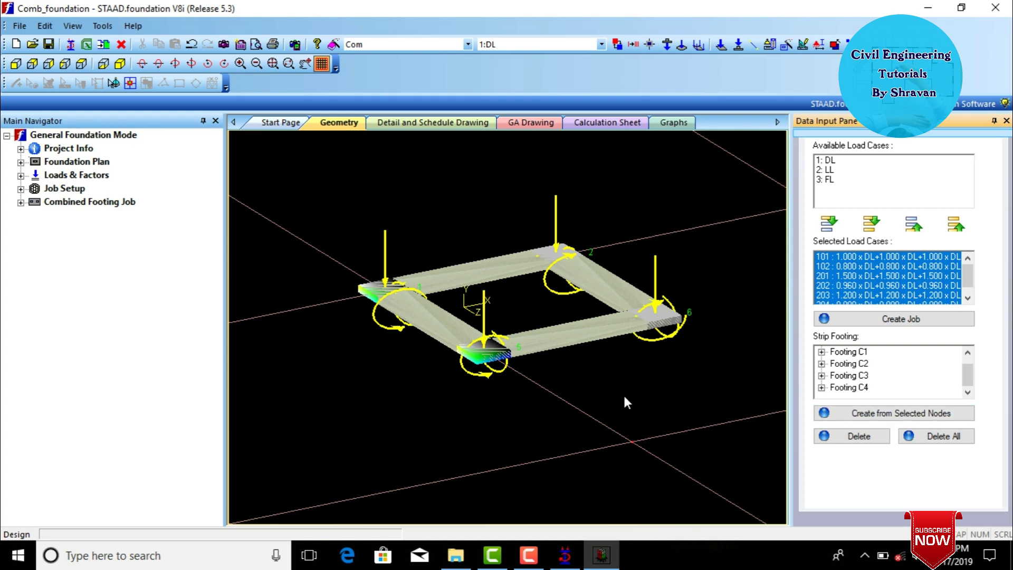
{"action": "scroll", "coordinate": [492, 179], "scroll_direction": "up", "scroll_amount": 3}
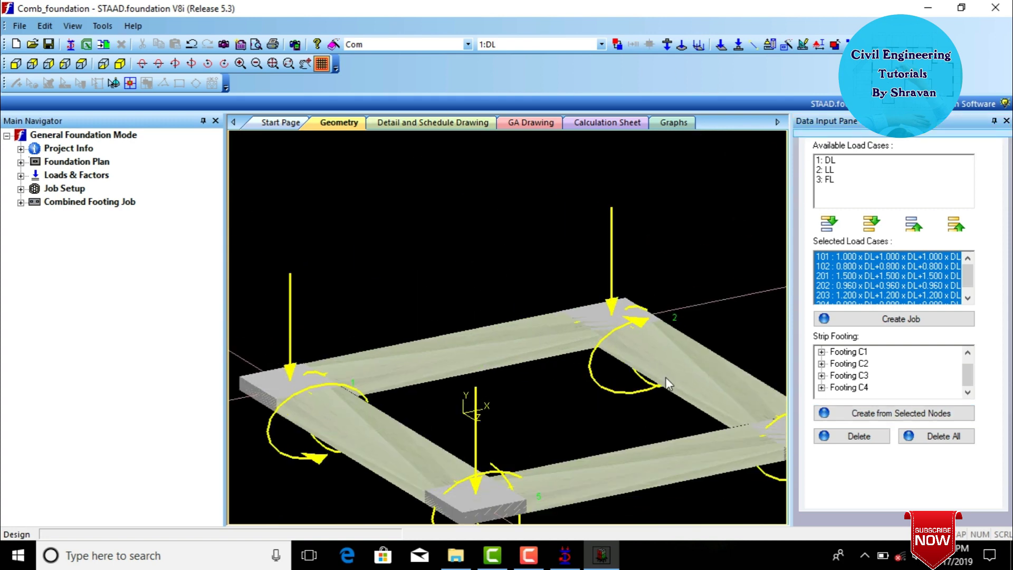
{"action": "scroll", "coordinate": [489, 322], "scroll_direction": "down", "scroll_amount": 3}
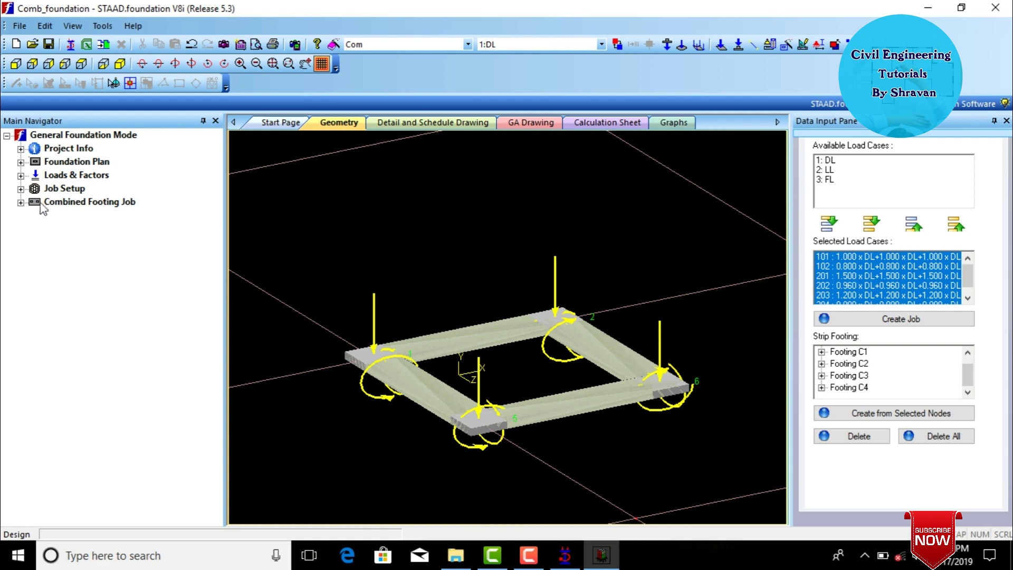
- Review Concrete & Rebar, Cover Soil & Safety and Footing Geometry parameters, then run the design
{"action": "left_click", "coordinate": [21, 202]}
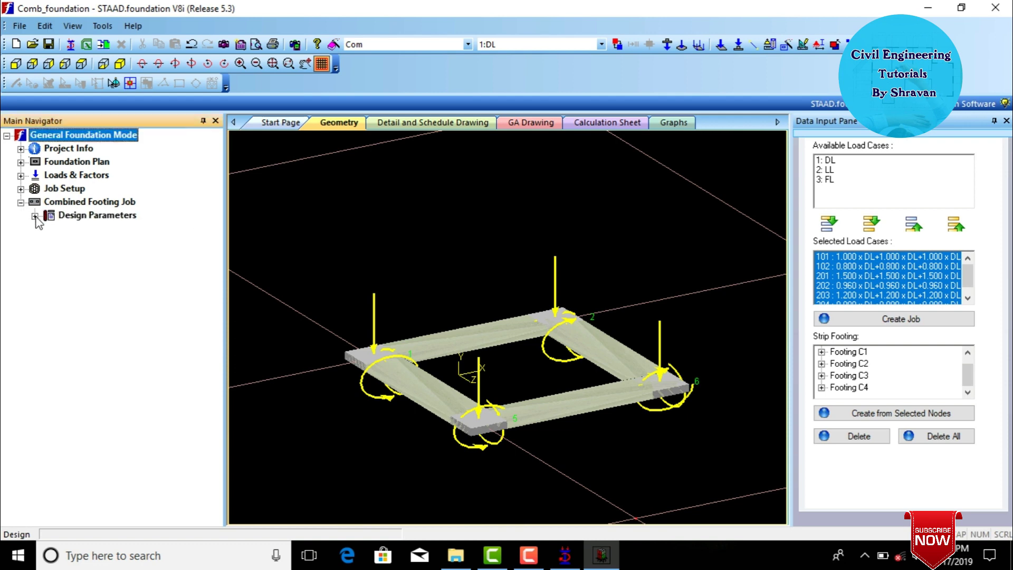
{"action": "left_click", "coordinate": [34, 217]}
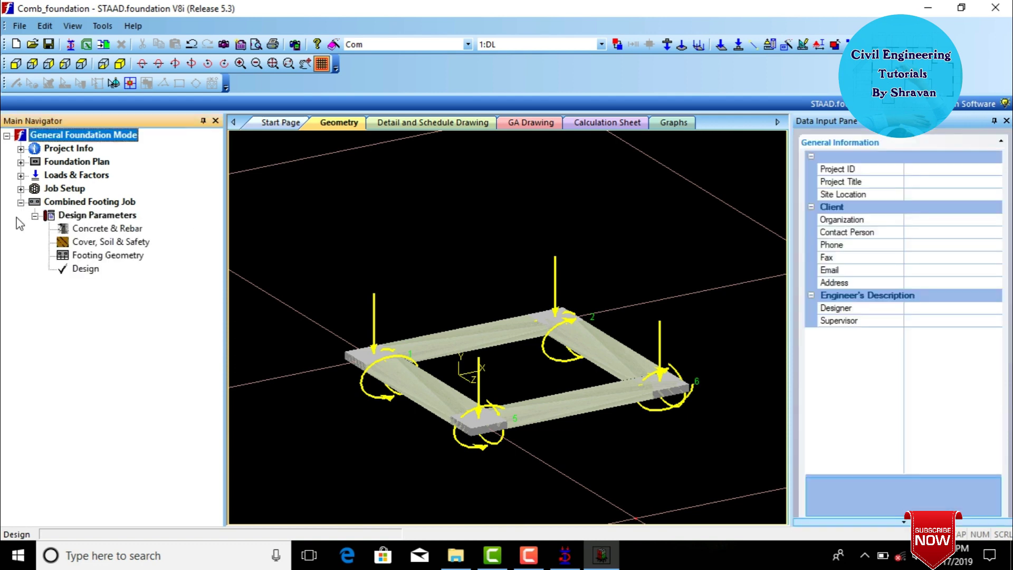
{"action": "left_click", "coordinate": [102, 233]}
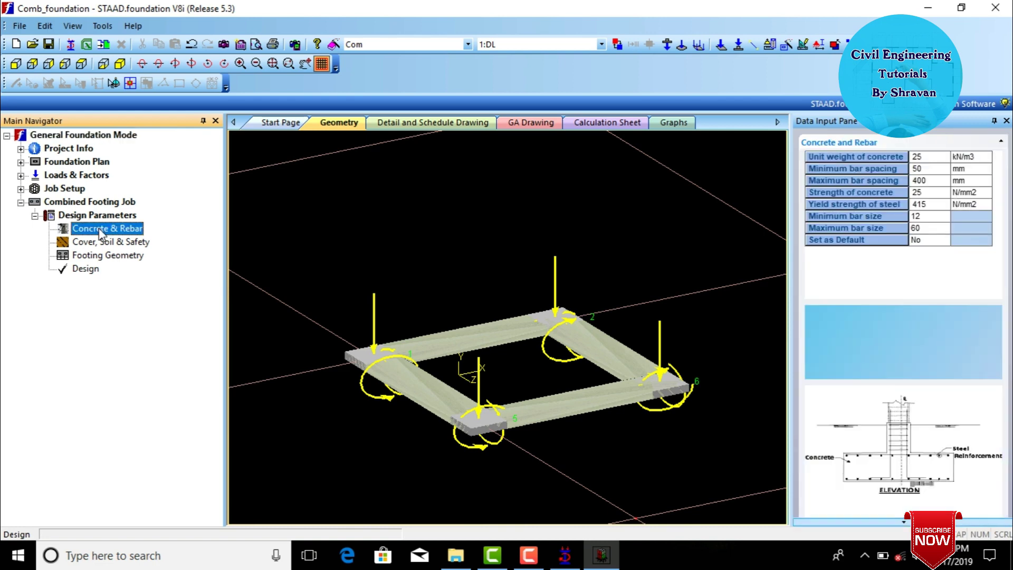
{"action": "left_click", "coordinate": [105, 243]}
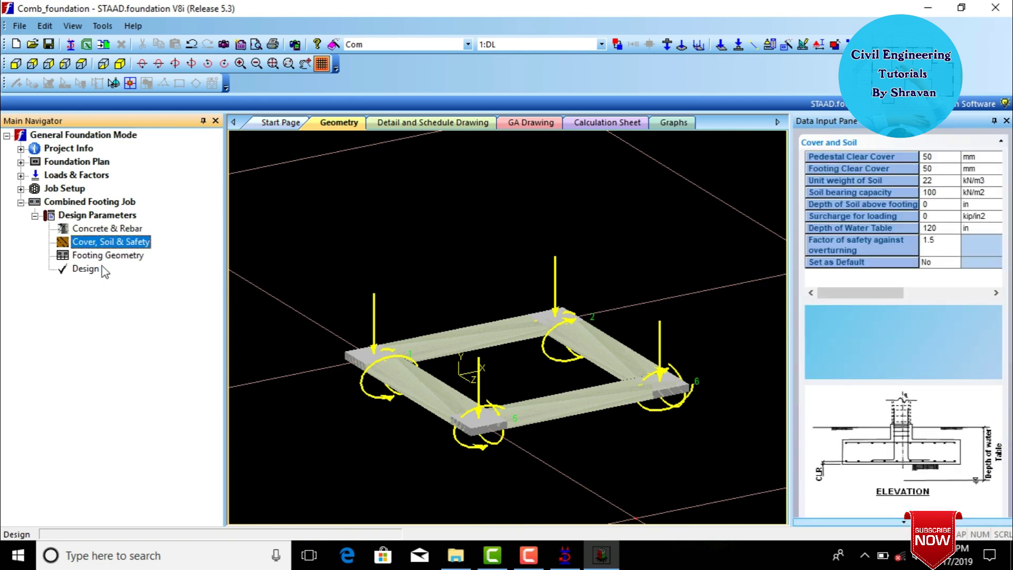
{"action": "left_click", "coordinate": [108, 256]}
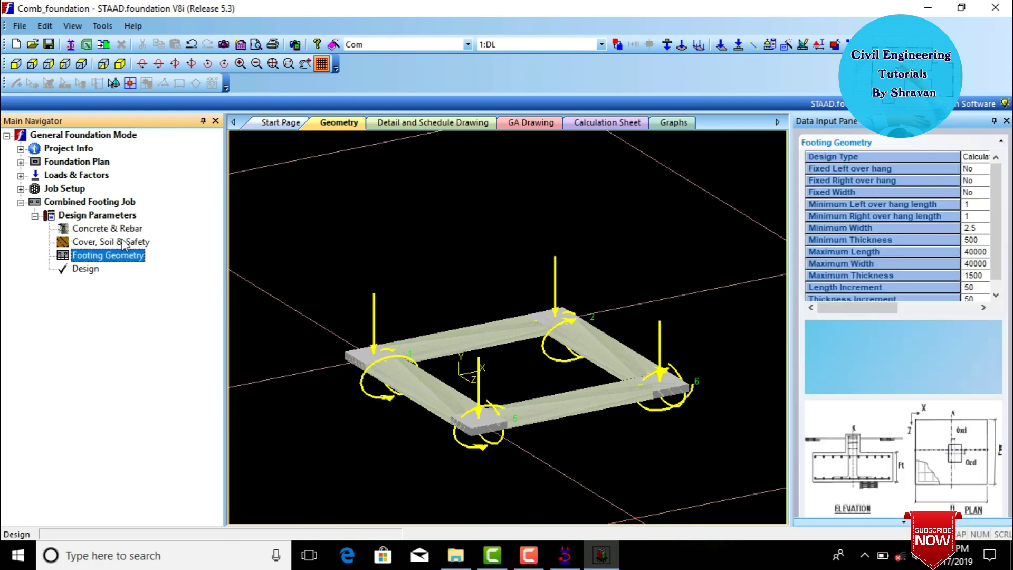
{"action": "left_click", "coordinate": [88, 273]}
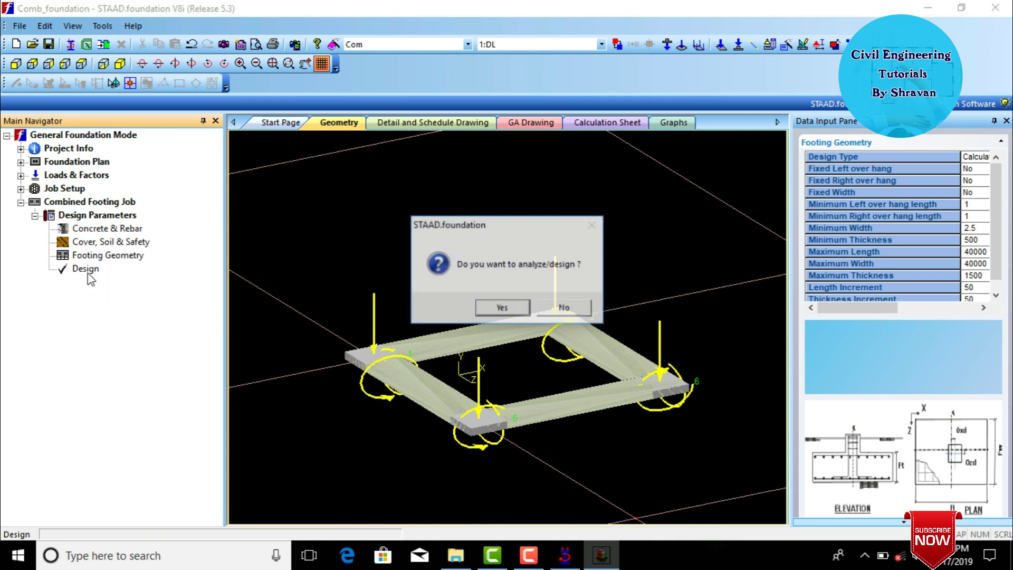
{"action": "left_click", "coordinate": [480, 308]}
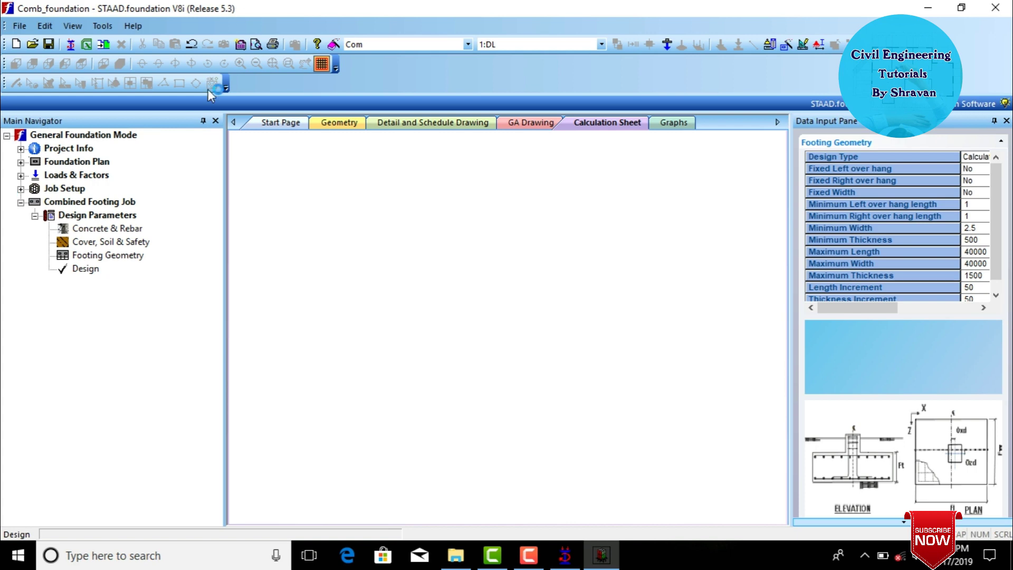
- Read through the widened Combined Footing 1 design report, then return to the Geometry view
{"action": "left_click_drag", "start_coordinate": [790, 294], "coordinate": [897, 294]}
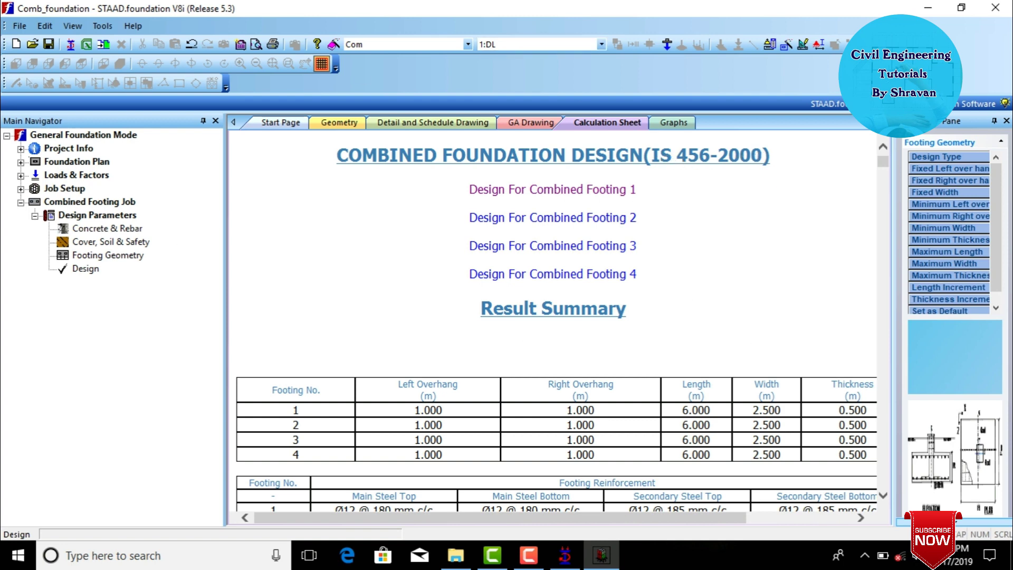
{"action": "left_click", "coordinate": [532, 191]}
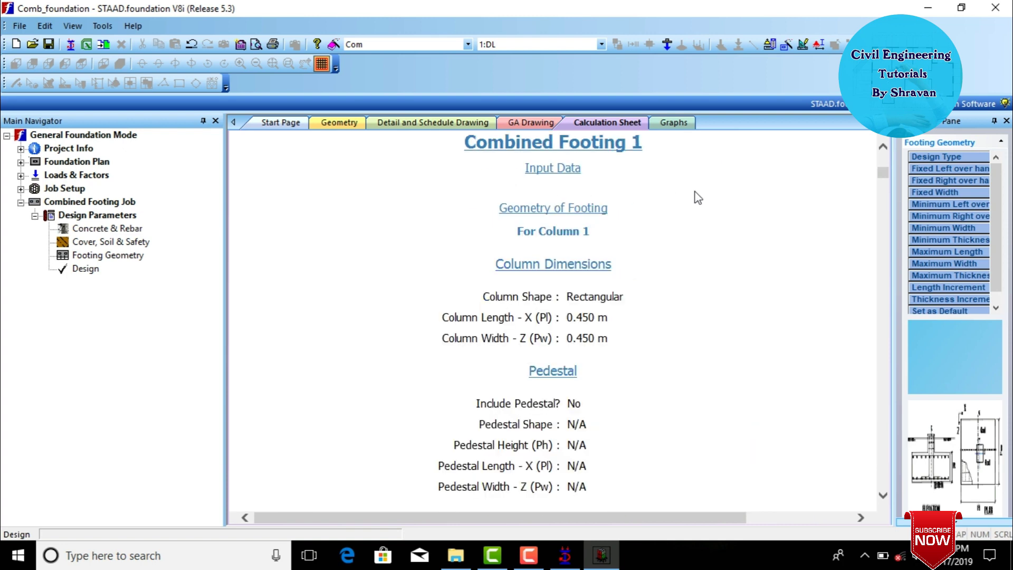
{"action": "scroll", "coordinate": [698, 197], "scroll_direction": "down", "scroll_amount": 15}
{"action": "scroll", "coordinate": [698, 198], "scroll_direction": "down", "scroll_amount": 15}
{"action": "scroll", "coordinate": [698, 198], "scroll_direction": "down", "scroll_amount": 15}
{"action": "scroll", "coordinate": [698, 198], "scroll_direction": "down", "scroll_amount": 15}
{"action": "scroll", "coordinate": [697, 198], "scroll_direction": "down", "scroll_amount": 15}
{"action": "scroll", "coordinate": [698, 197], "scroll_direction": "down", "scroll_amount": 15}
{"action": "scroll", "coordinate": [698, 197], "scroll_direction": "down", "scroll_amount": 15}
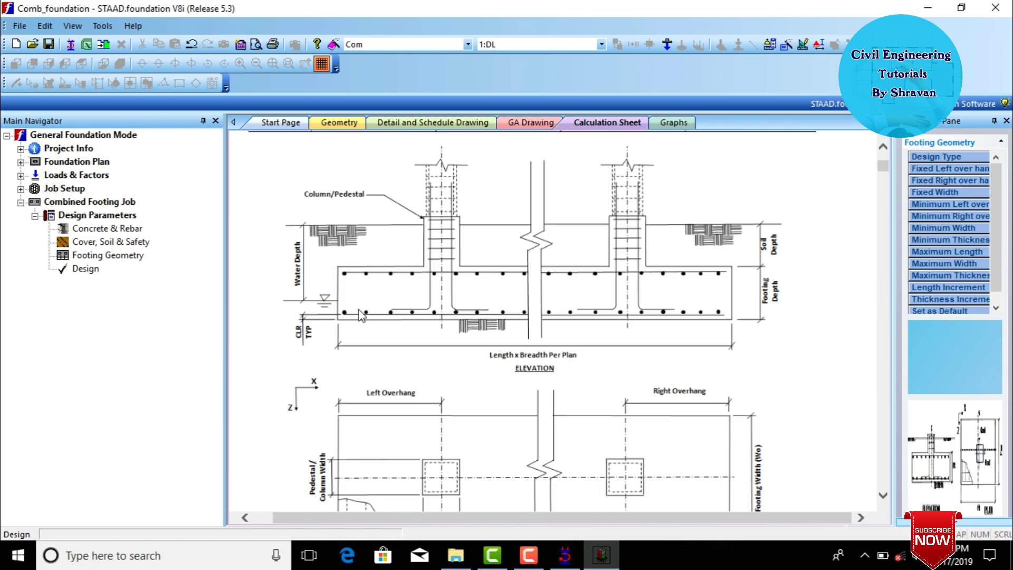
{"action": "scroll", "coordinate": [406, 295], "scroll_direction": "down", "scroll_amount": 2}
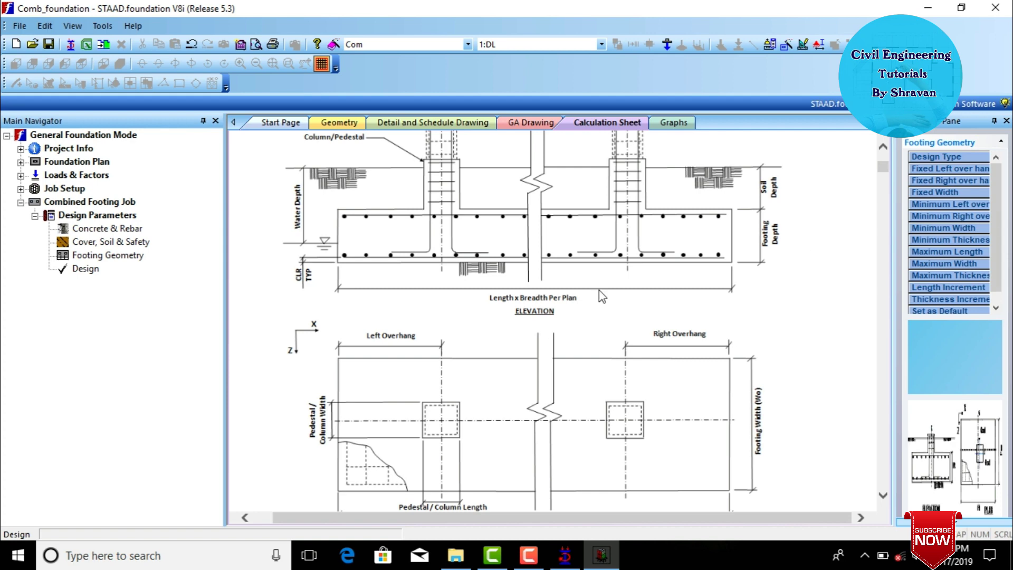
{"action": "scroll", "coordinate": [542, 292], "scroll_direction": "up", "scroll_amount": 1}
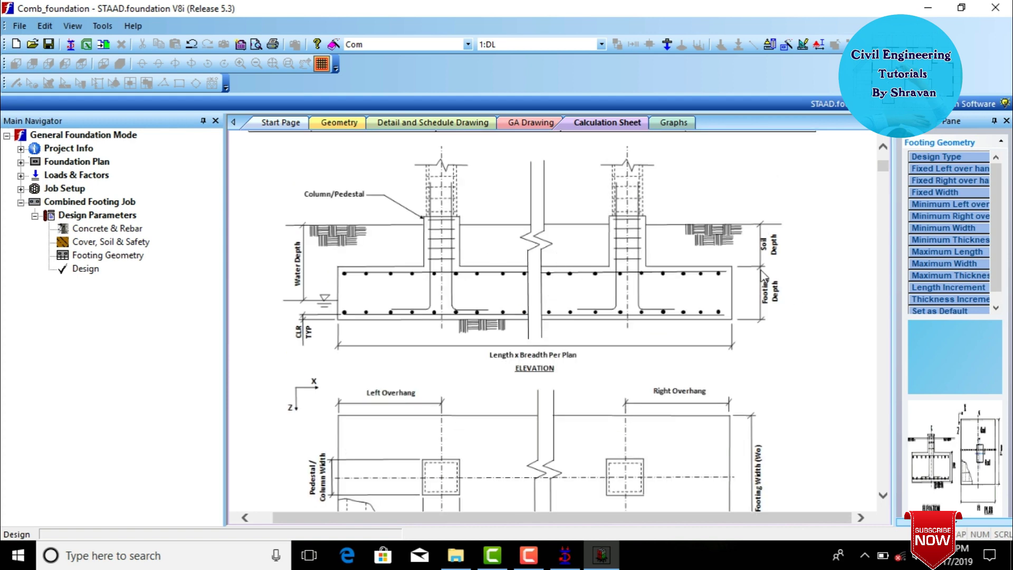
{"action": "left_click", "coordinate": [338, 123]}
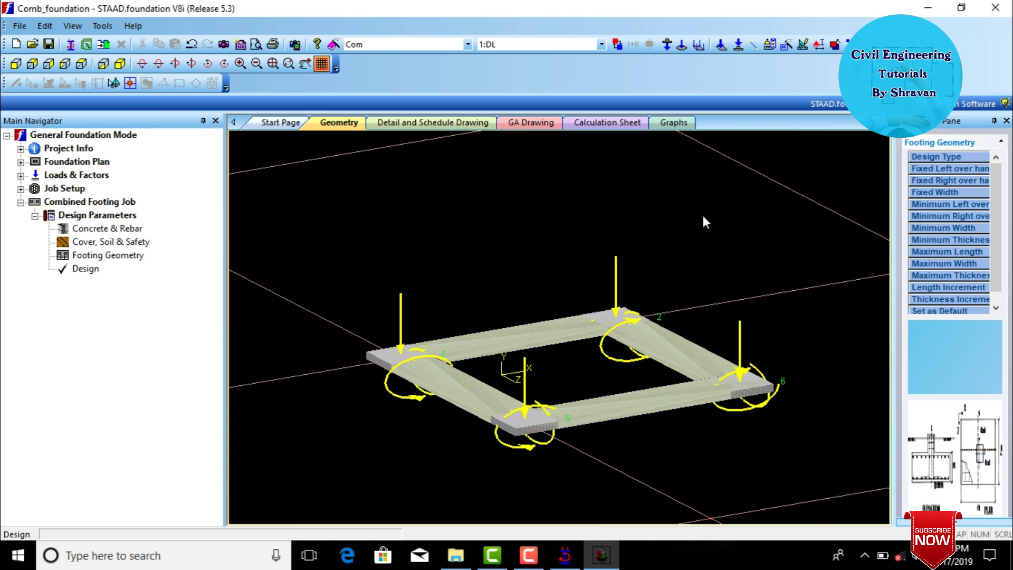
- Show the detail and schedule drawing of footing C1 and zoom in on it
{"action": "left_click", "coordinate": [435, 123]}
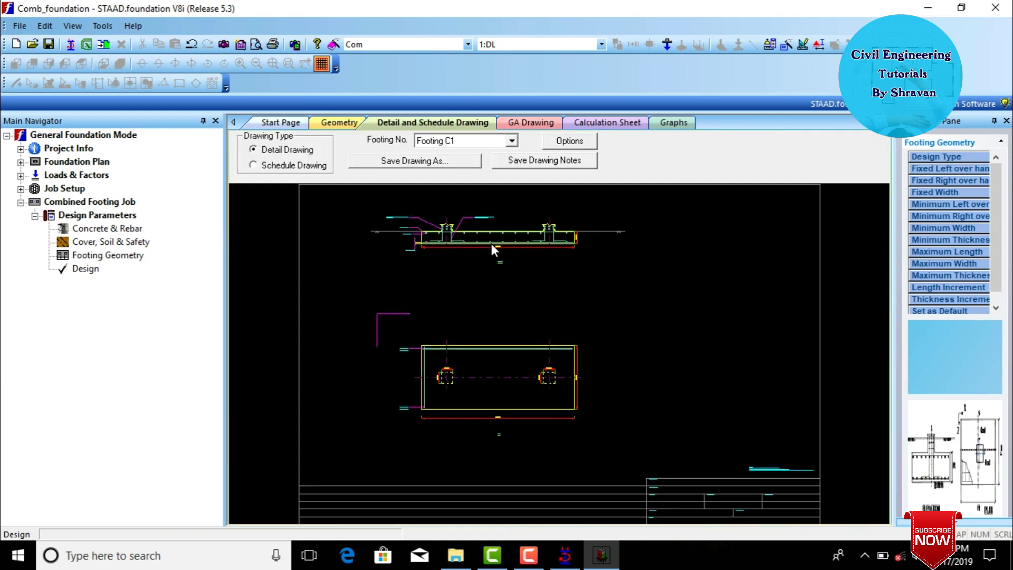
{"action": "scroll", "coordinate": [508, 220], "scroll_direction": "up", "scroll_amount": 5}
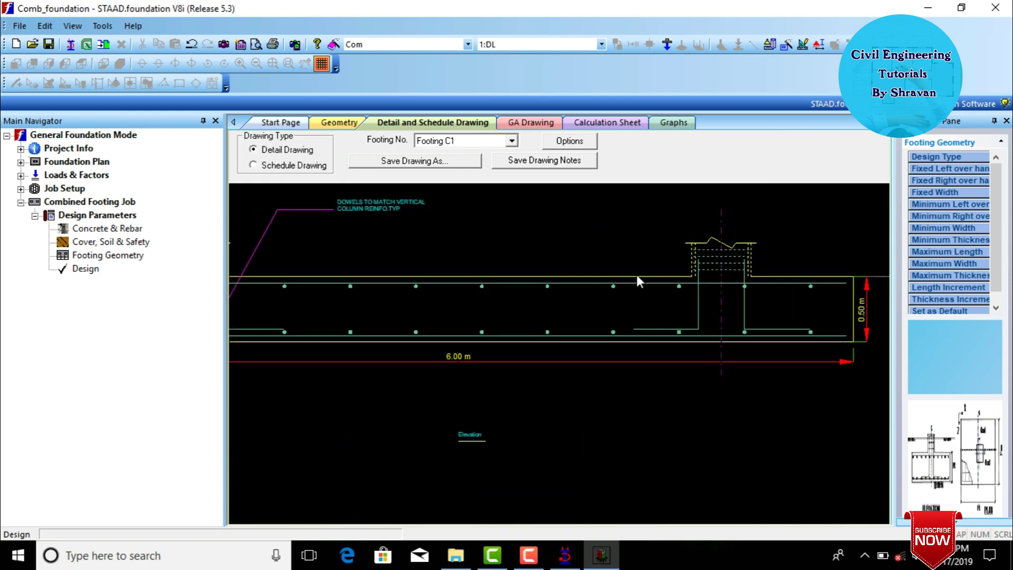
{"action": "scroll", "coordinate": [636, 276], "scroll_direction": "up", "scroll_amount": 2}
{"action": "scroll", "coordinate": [612, 292], "scroll_direction": "down", "scroll_amount": 6}
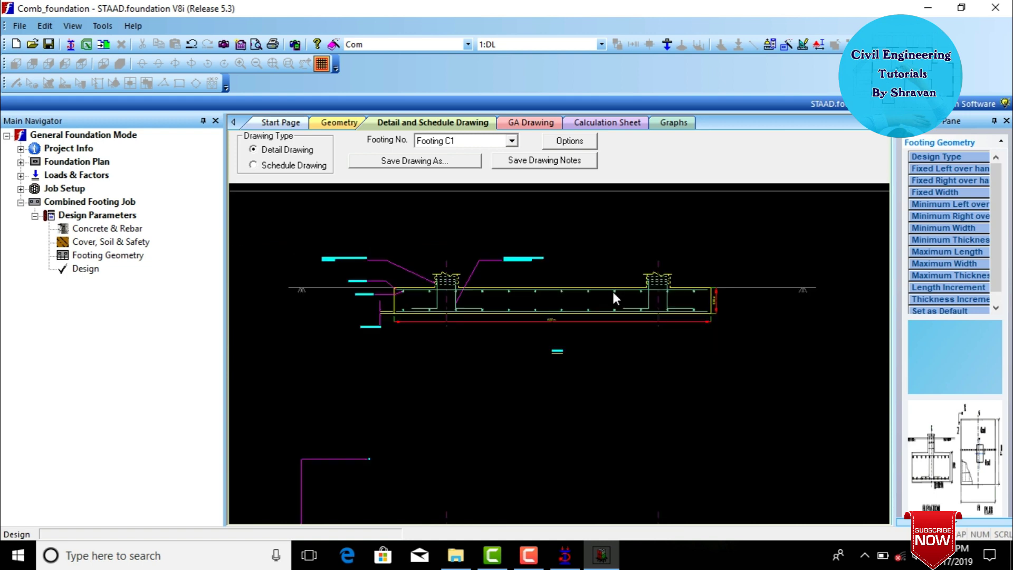
- View the detail drawings of footings C2, C3 and C4, then the GA drawing
{"action": "left_click", "coordinate": [470, 141]}
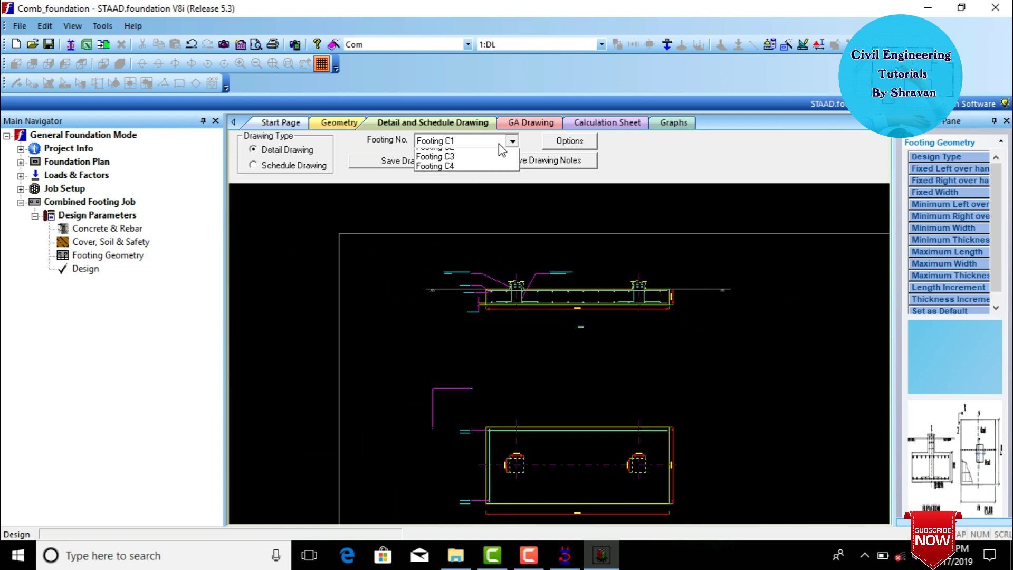
{"action": "left_click", "coordinate": [463, 161]}
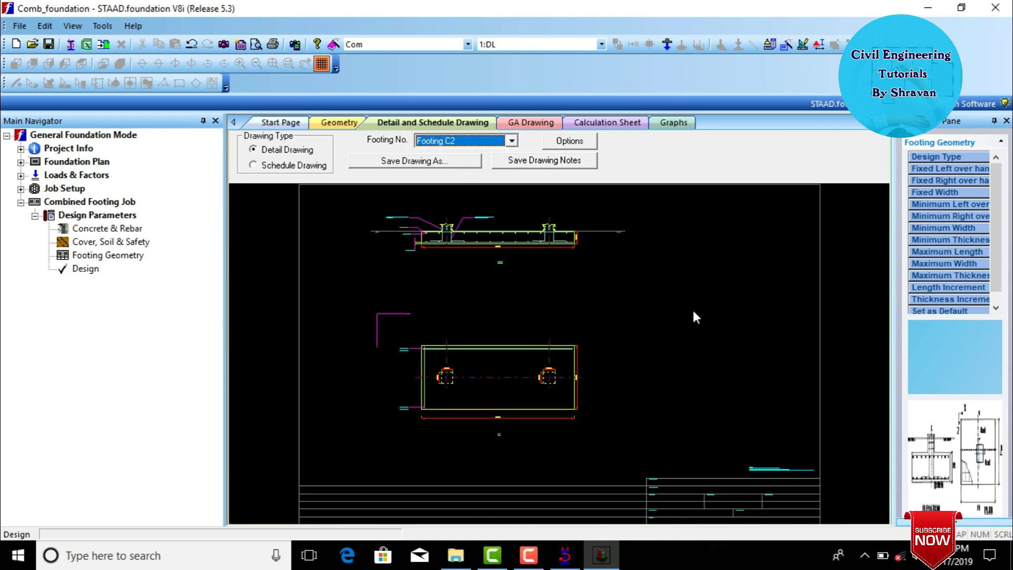
{"action": "left_click", "coordinate": [512, 141]}
{"action": "left_click", "coordinate": [467, 169]}
{"action": "left_click", "coordinate": [501, 145]}
{"action": "left_click", "coordinate": [463, 179]}
{"action": "left_click", "coordinate": [530, 122]}
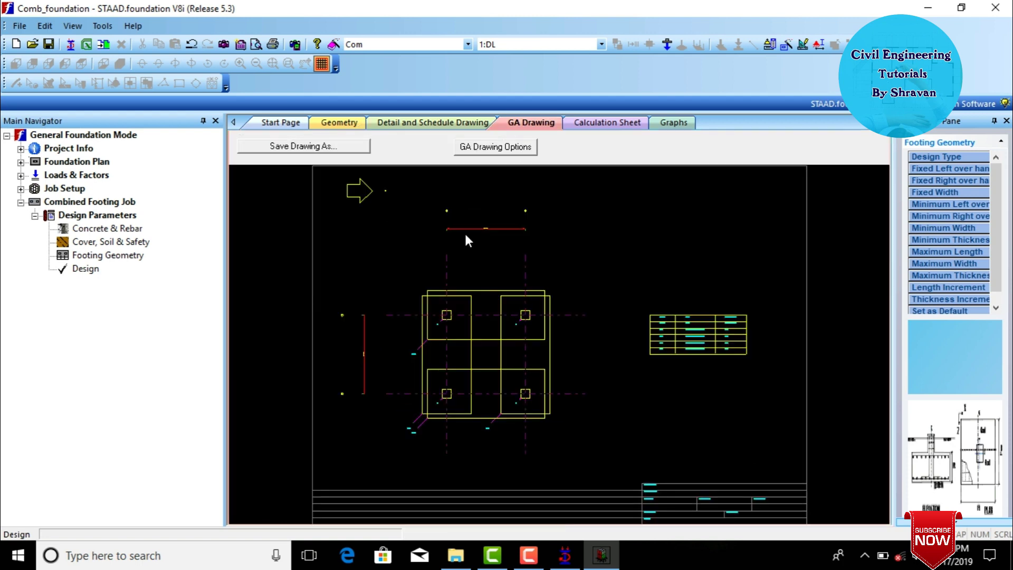
- Zoom over the GA drawing, then go back to the calculation sheet's elevation and plan sketches
{"action": "scroll", "coordinate": [451, 285], "scroll_direction": "up", "scroll_amount": 3}
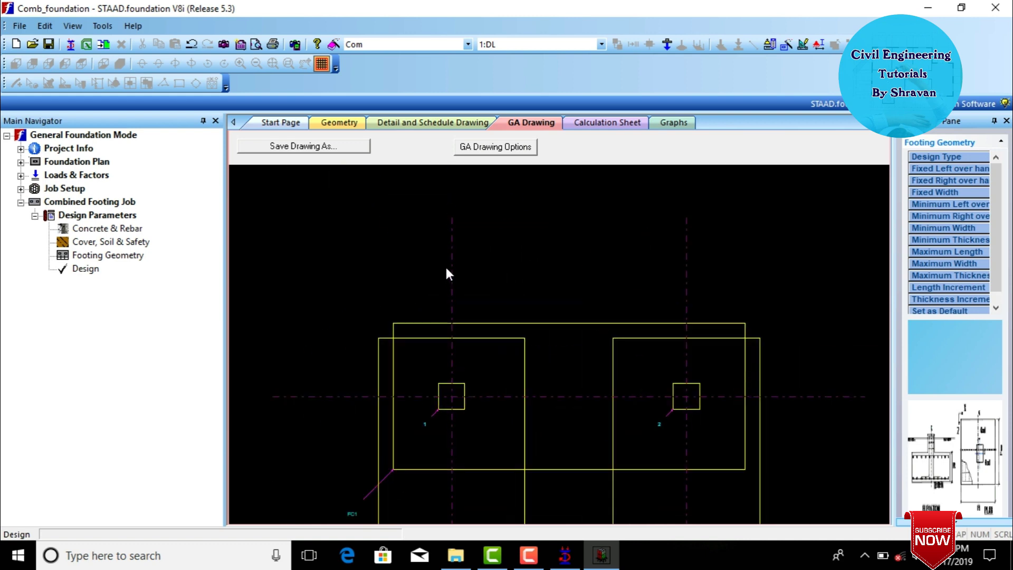
{"action": "scroll", "coordinate": [446, 270], "scroll_direction": "down", "scroll_amount": 3}
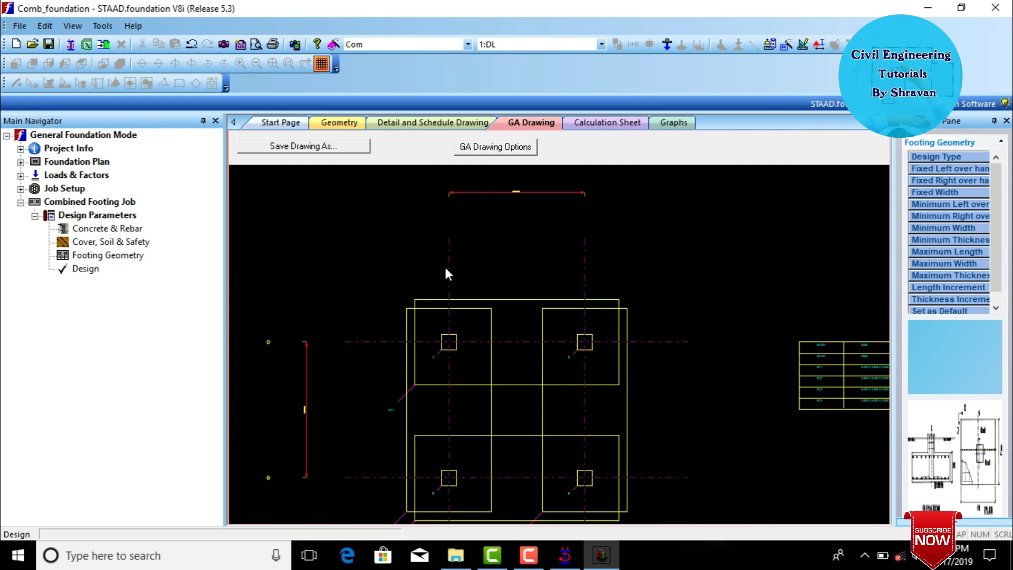
{"action": "left_click", "coordinate": [598, 125]}
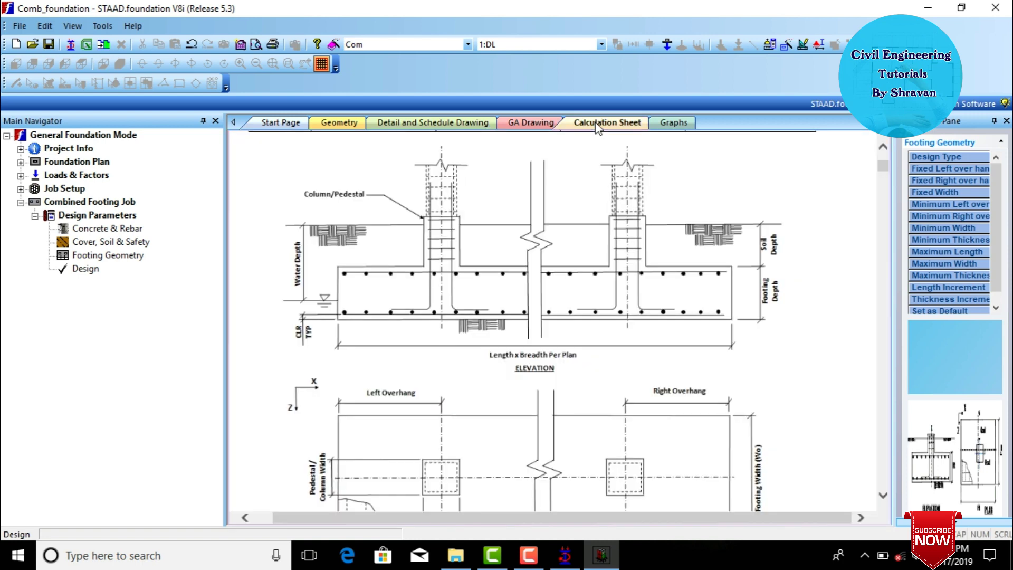
{"action": "scroll", "coordinate": [652, 253], "scroll_direction": "down", "scroll_amount": 5}
{"action": "scroll", "coordinate": [652, 253], "scroll_direction": "up", "scroll_amount": 4}
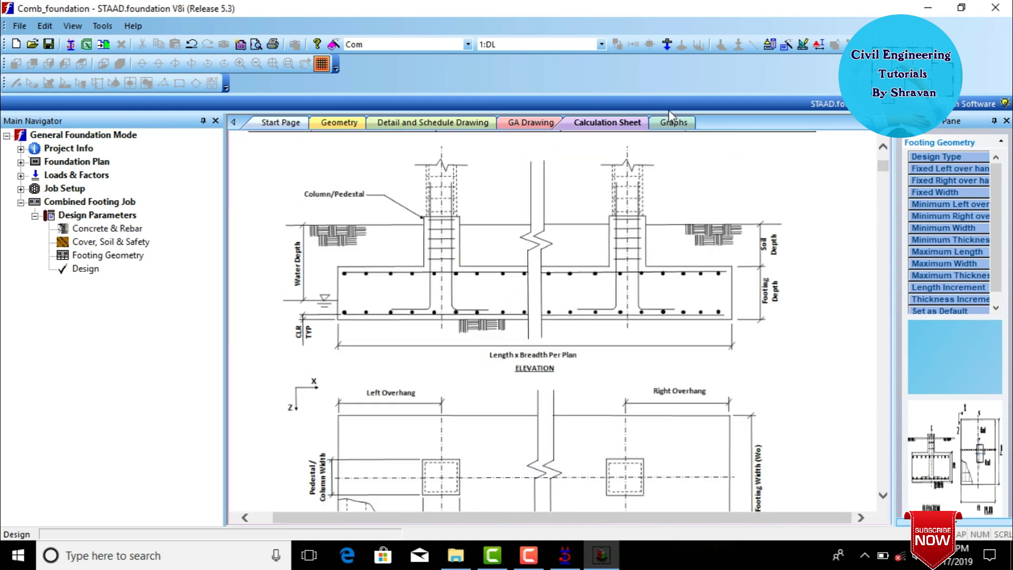
- Plot the shear force and bending moment graphs for Footings C2 and C3, accepting Auto Save
{"action": "left_click", "coordinate": [670, 125]}
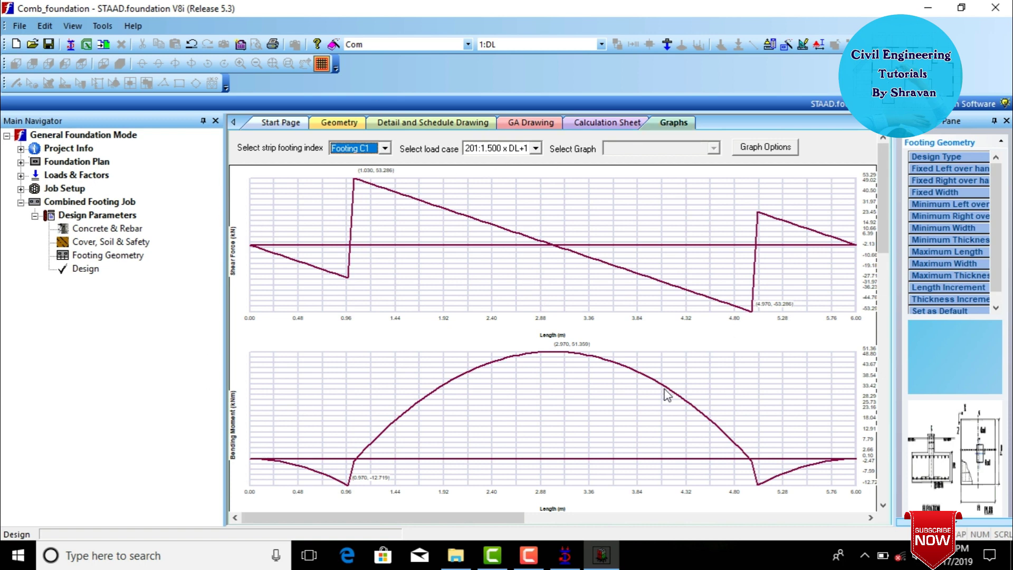
{"action": "left_click", "coordinate": [384, 149]}
{"action": "left_click", "coordinate": [363, 171]}
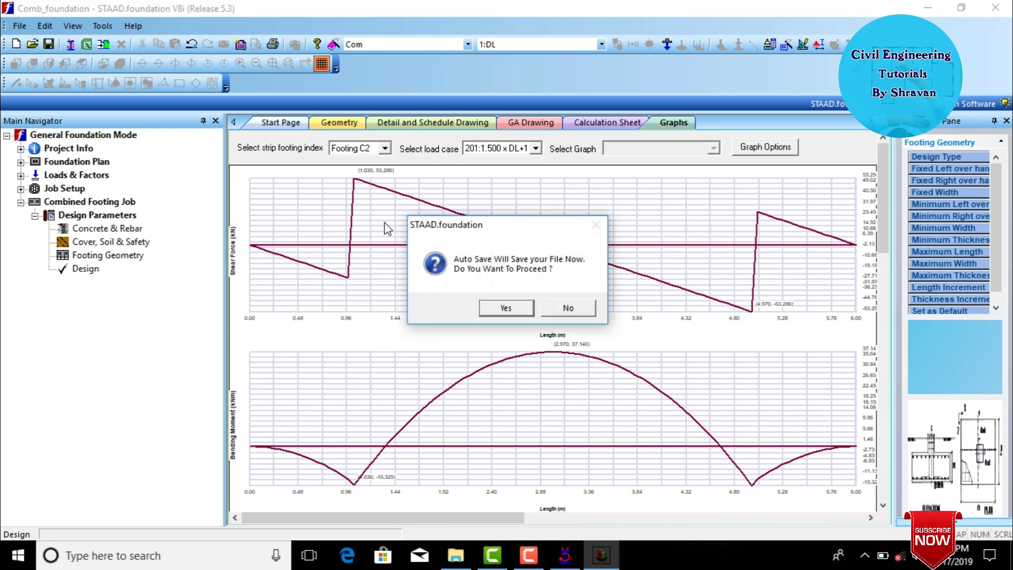
{"action": "left_click", "coordinate": [484, 302]}
{"action": "left_click", "coordinate": [378, 152]}
{"action": "left_click", "coordinate": [373, 180]}
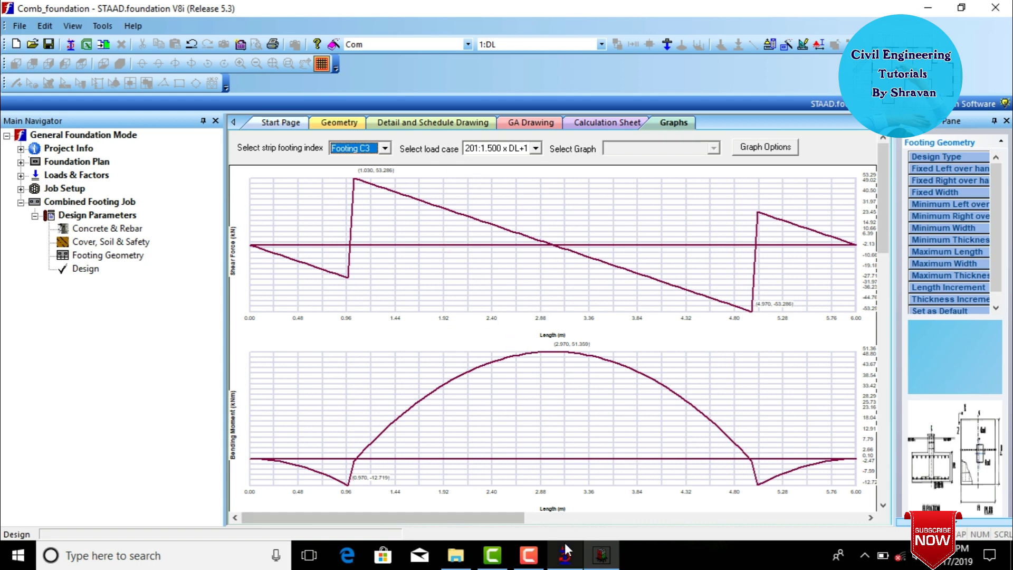
- Return to the calculation sheet and review the footing elevation and plan sketches
{"action": "left_click", "coordinate": [607, 121]}
{"action": "scroll", "coordinate": [567, 249], "scroll_direction": "down", "scroll_amount": 1}
{"action": "scroll", "coordinate": [568, 248], "scroll_direction": "up", "scroll_amount": 2}
{"action": "scroll", "coordinate": [570, 254], "scroll_direction": "down", "scroll_amount": 4}
{"action": "scroll", "coordinate": [572, 256], "scroll_direction": "up", "scroll_amount": 3}
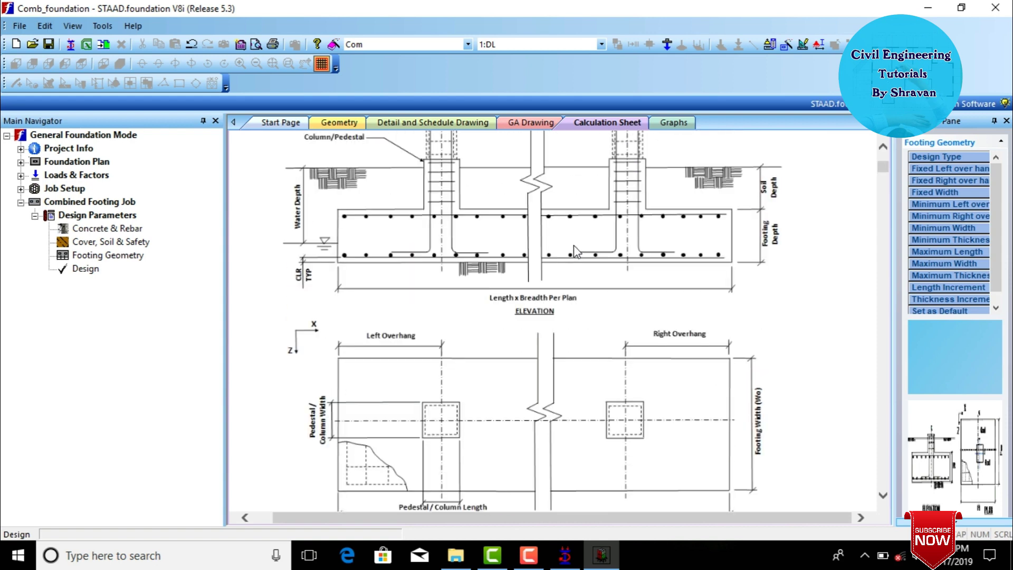